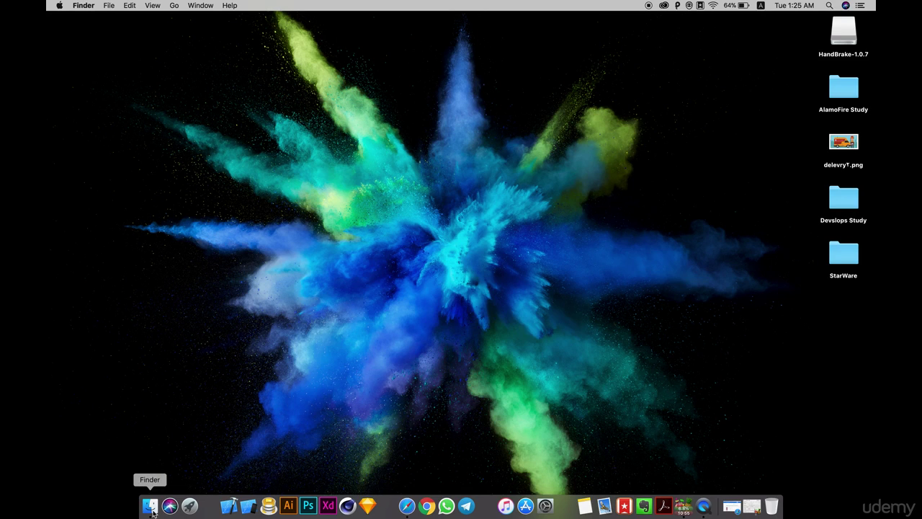
- Open the Instagram Application document from Courses > Application System Analysis > Mobile section 002
key("super+n")
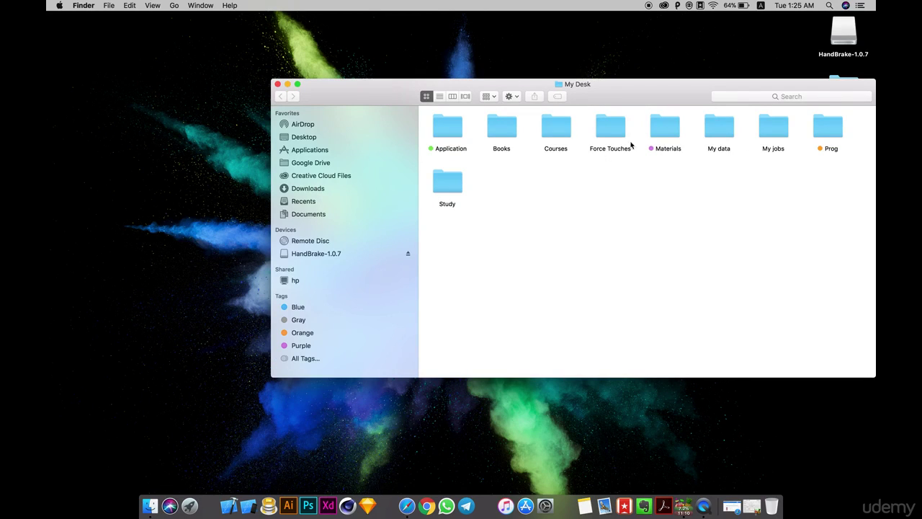
double_click(562, 135)
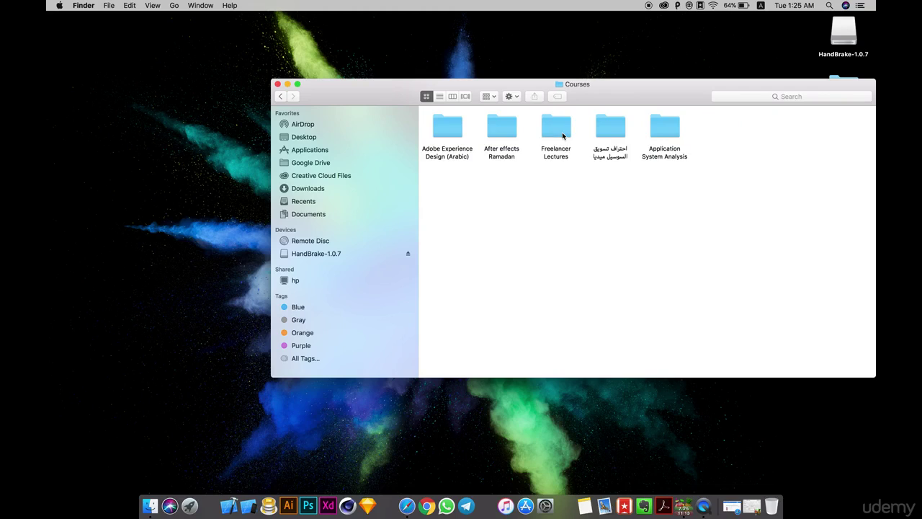
double_click(661, 130)
double_click(500, 134)
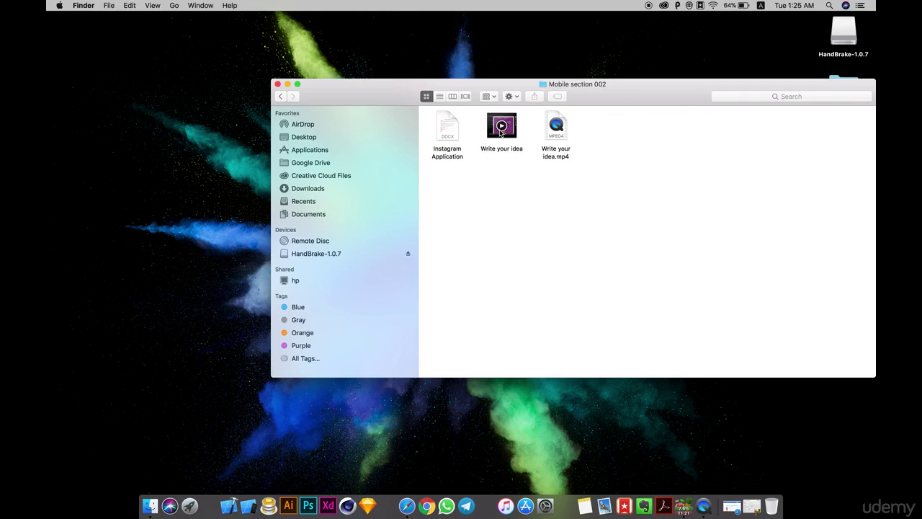
left_click(447, 128)
double_click(448, 128)
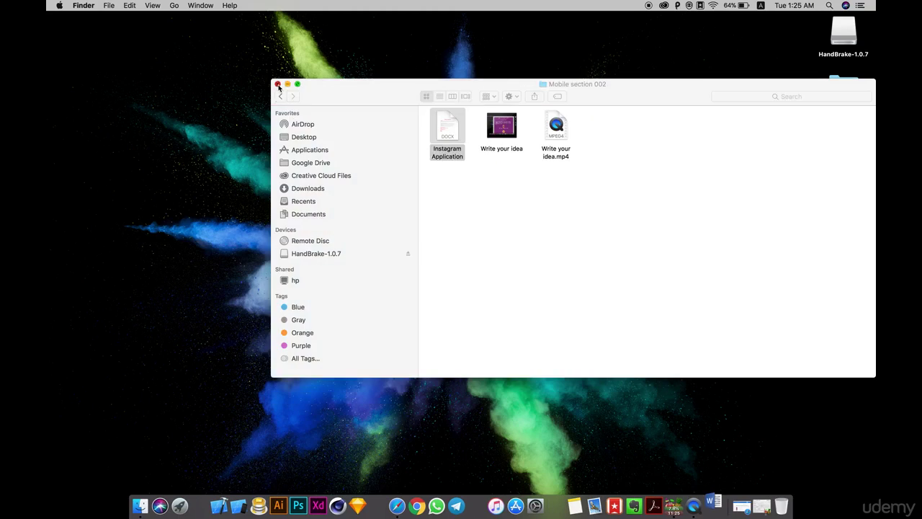
- Close Finder, read the splash and login screen list in the Word plan, then minimize Word
left_click(278, 84)
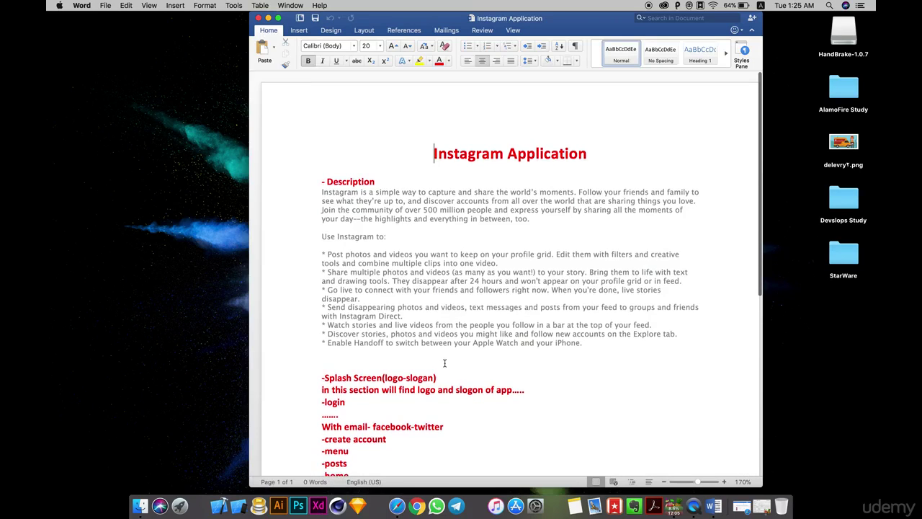
scroll(323, 407, "down", 2)
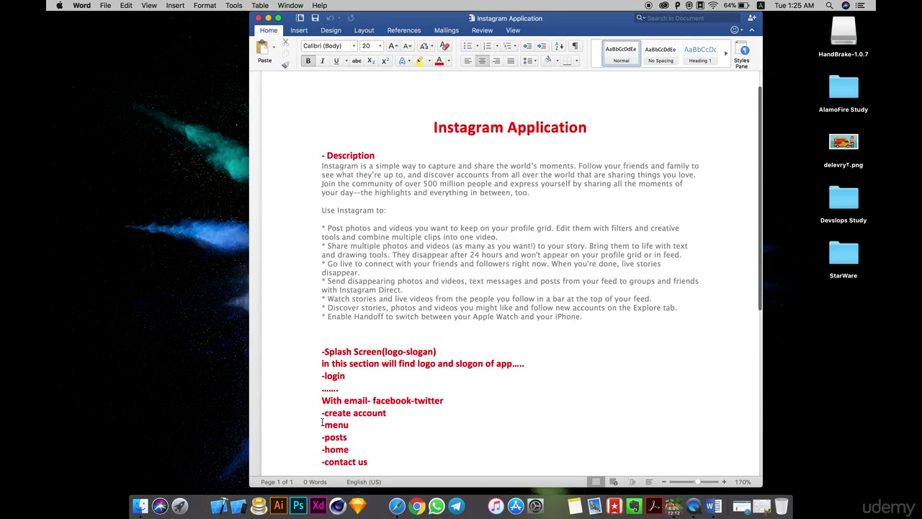
left_click(350, 455)
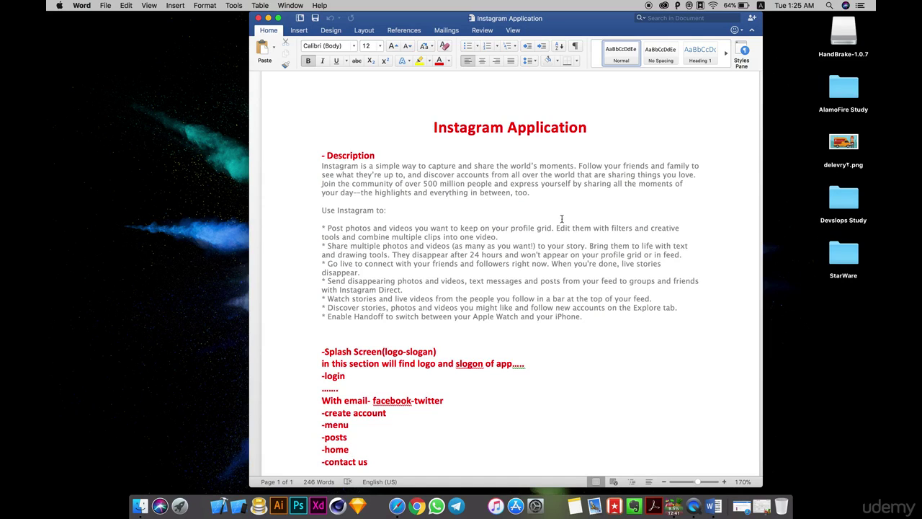
scroll(529, 331, "down", 2)
scroll(530, 331, "down", 2)
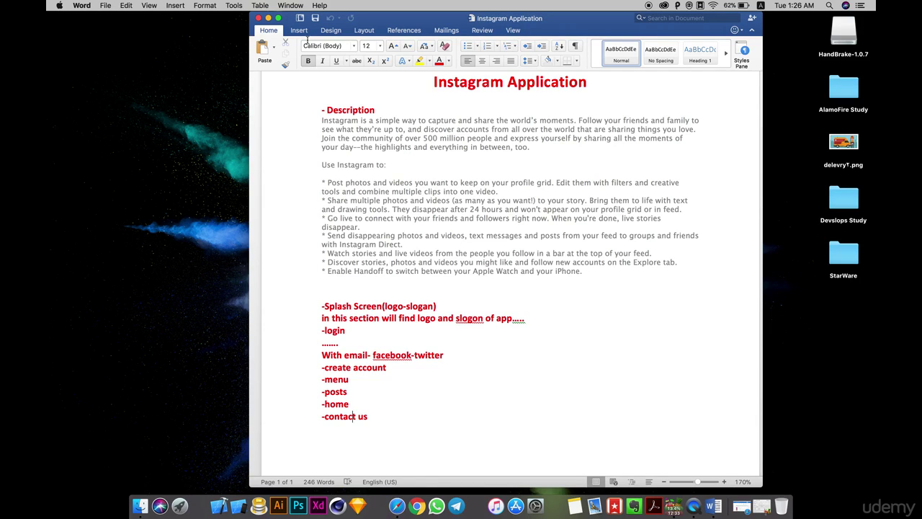
left_click(268, 17)
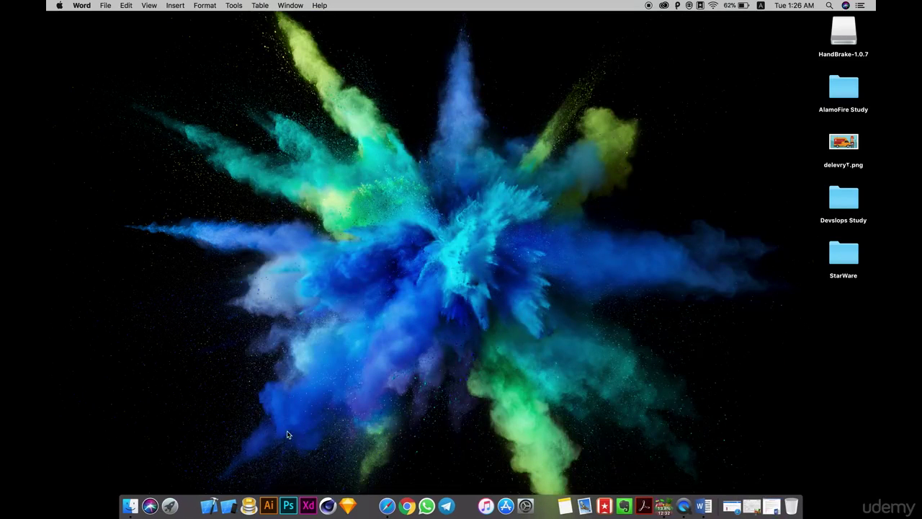
- Launch Adobe XD and create a new 375 × 667 iPhone 6/7 design
left_click(308, 504)
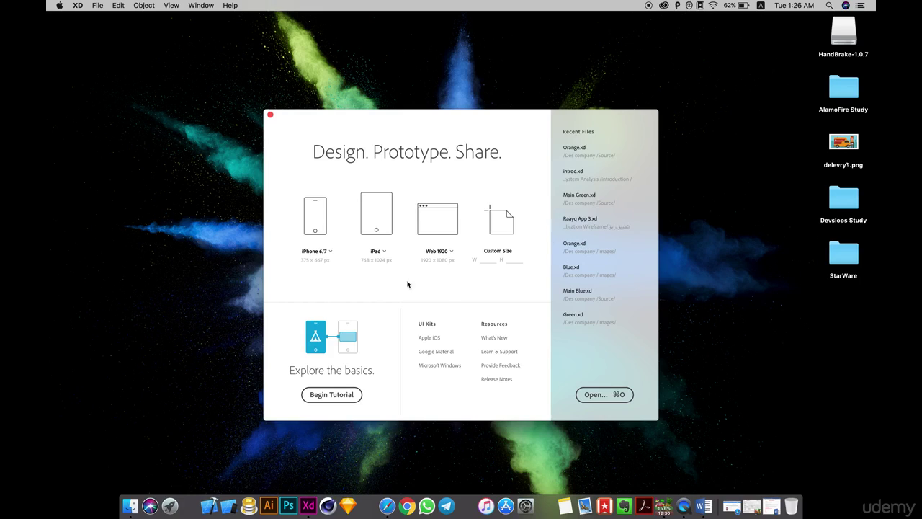
left_click(332, 252)
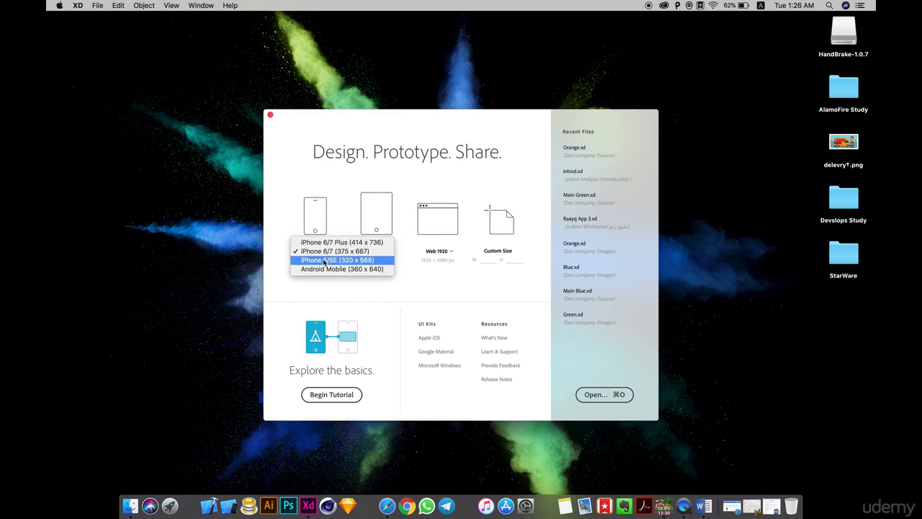
left_click(336, 195)
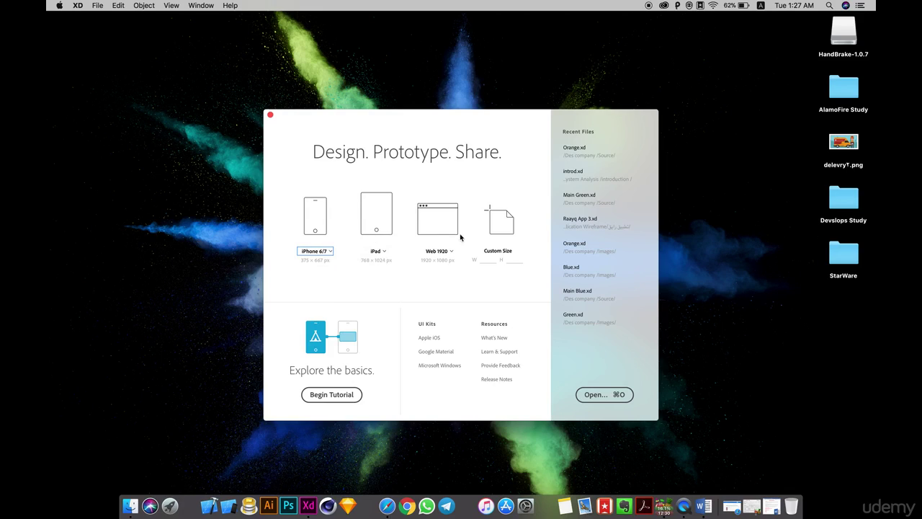
left_click(321, 228)
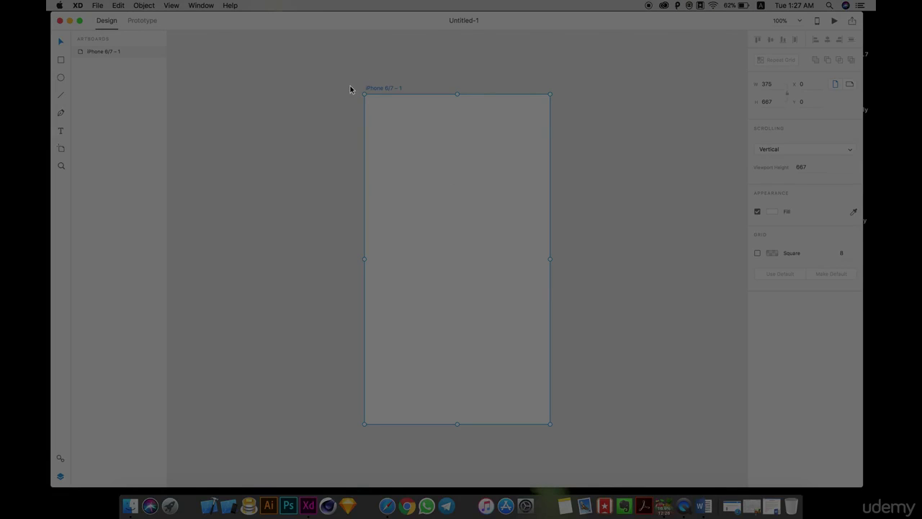
- Rename the blank artboard to 'launch screen' from the Layers panel
double_click(103, 56)
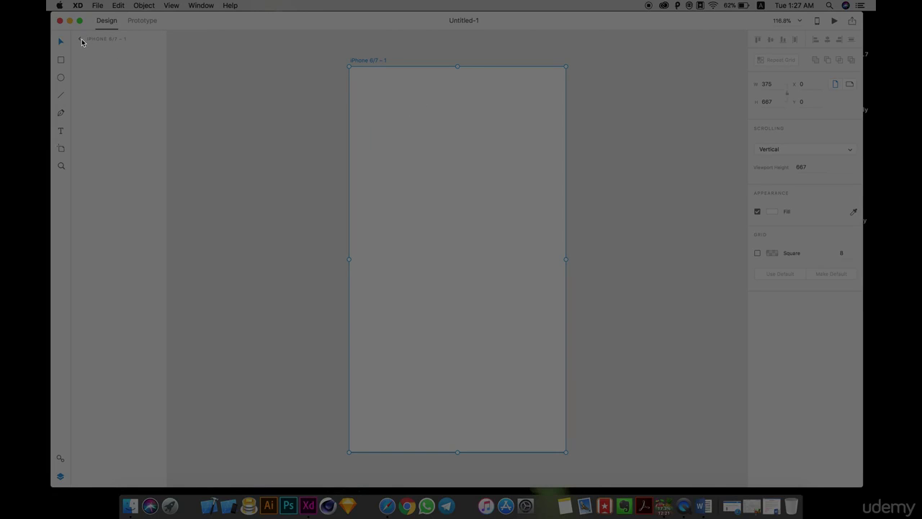
left_click(80, 41)
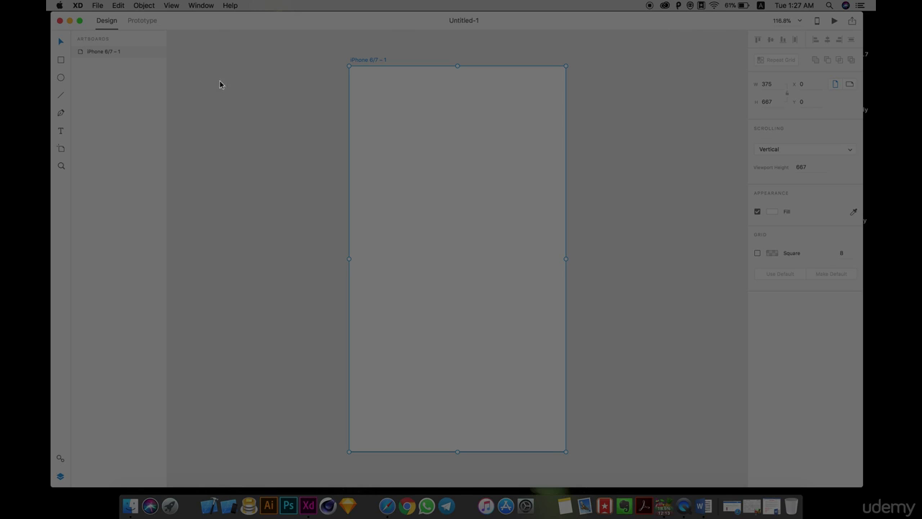
double_click(98, 51)
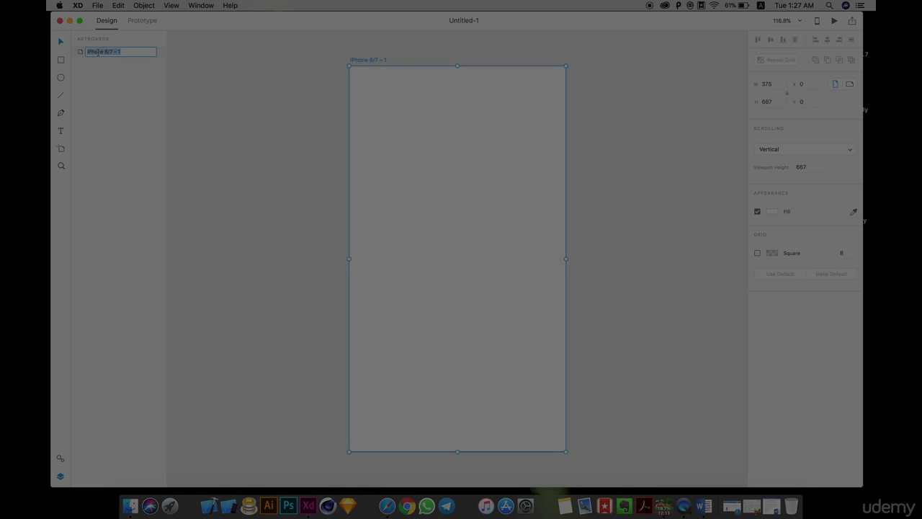
type("launch screen")
key("Return")
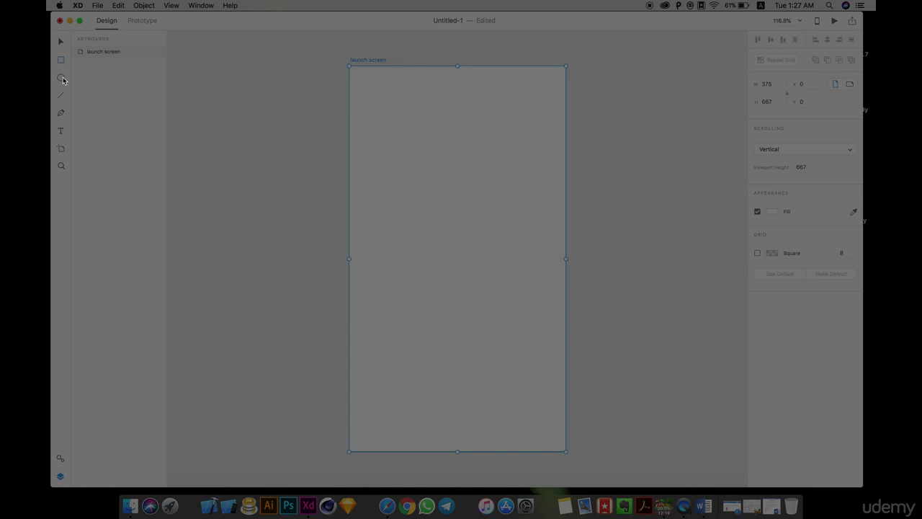
- Draw a 117 × 117 circle centred horizontally near the top of the launch screen
left_click(63, 77)
left_click_drag(474, 190, 511, 225)
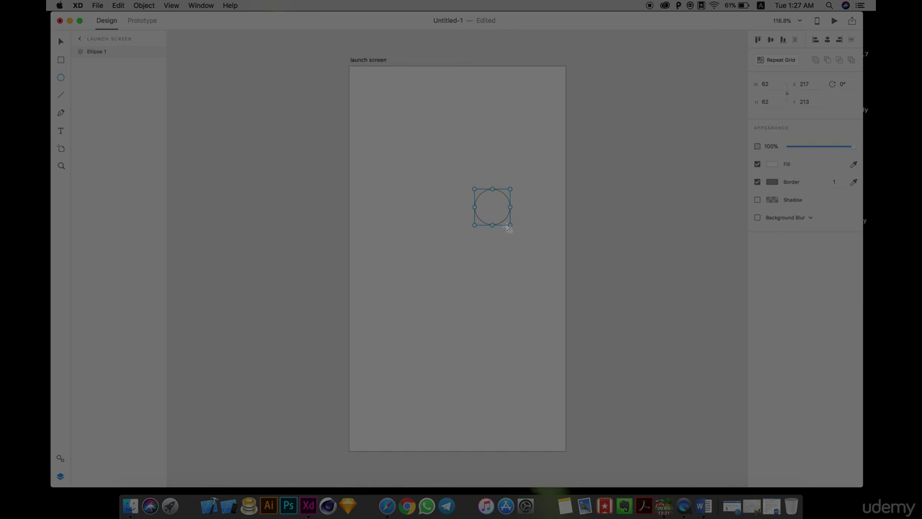
left_click(61, 40)
left_click_drag(502, 214, 525, 252)
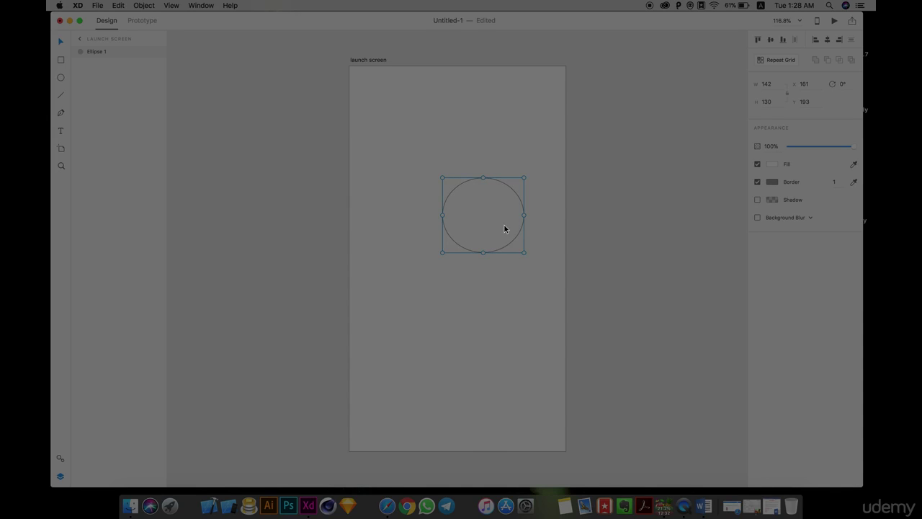
key("super+z")
left_click_drag(478, 213, 511, 245)
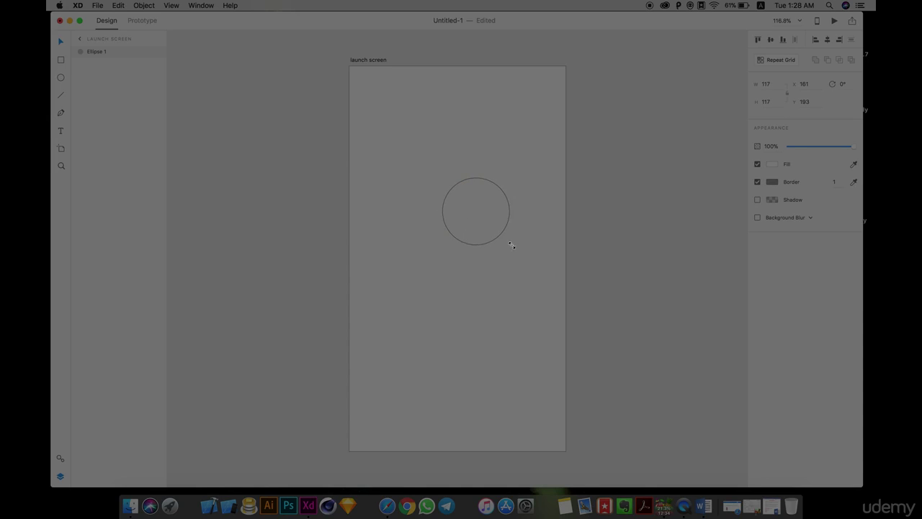
mouse_move(500, 190)
left_mouse_down()
mouse_move(480, 185)
mouse_move(486, 191)
left_mouse_up()
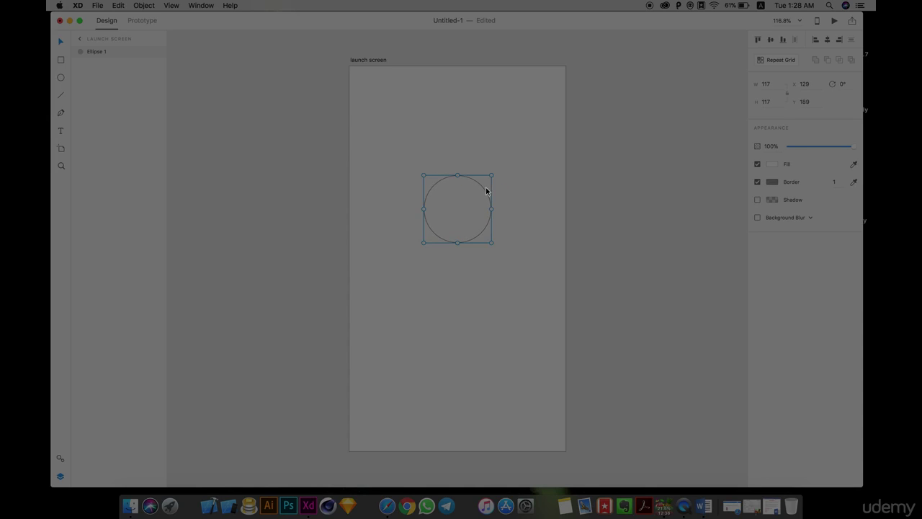
- Fill the circle with dark magenta
left_click(777, 165)
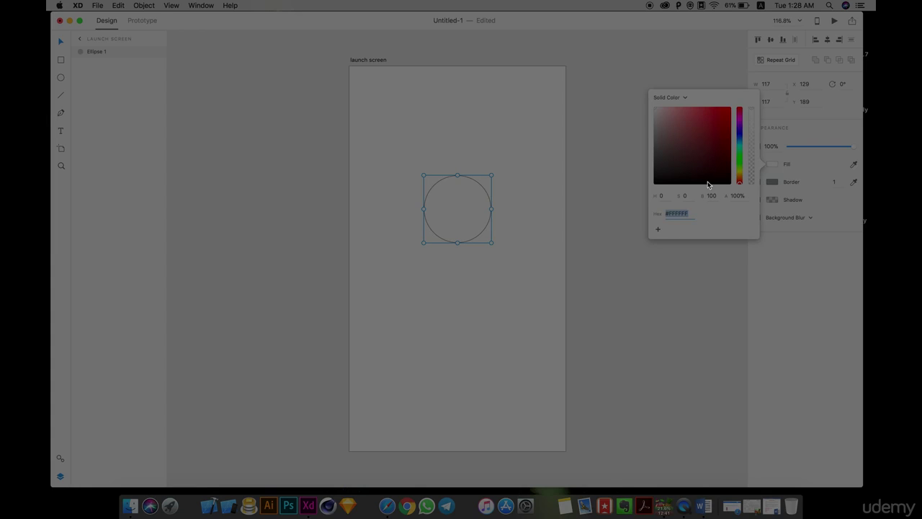
left_click(740, 119)
left_click(724, 133)
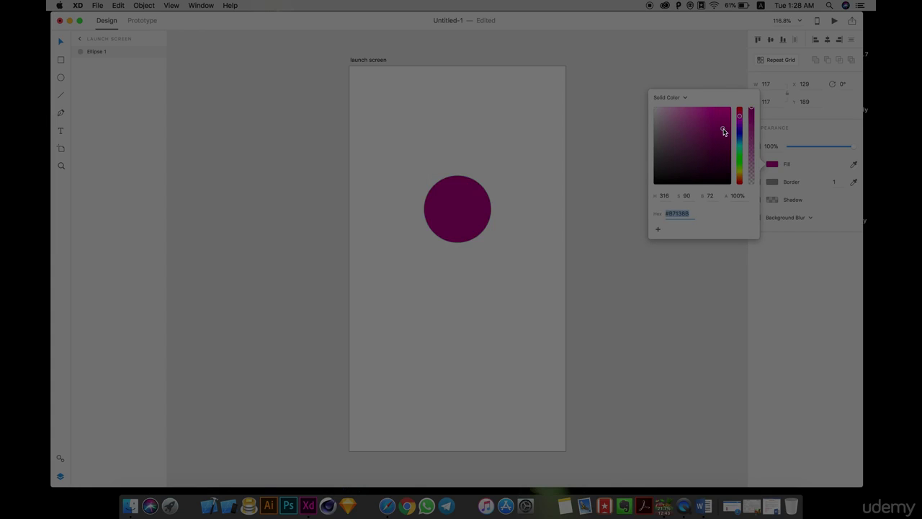
left_click(467, 200)
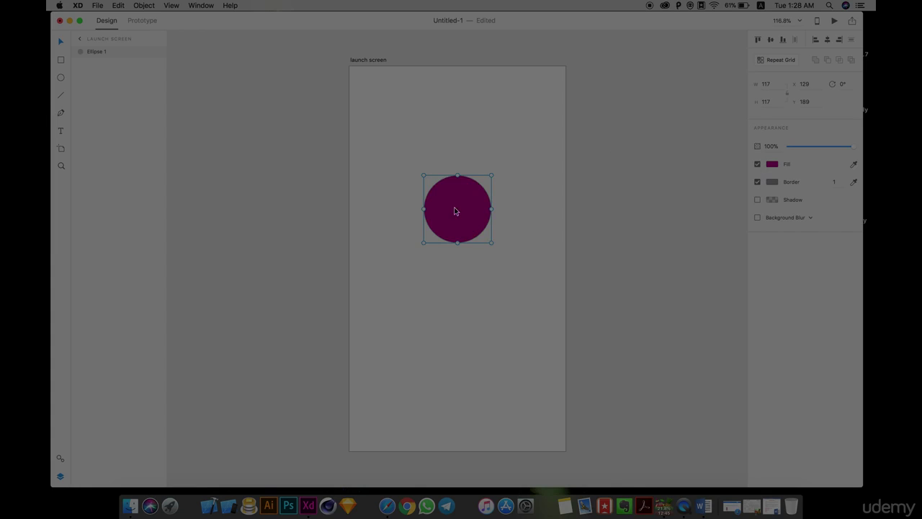
left_click(61, 131)
- Add a 'Logo' text and move it onto the magenta circle
left_click(428, 358)
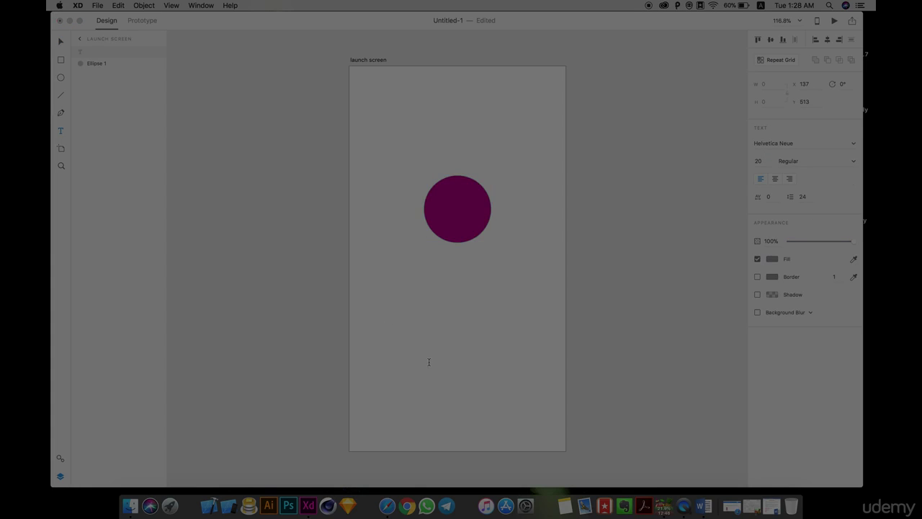
type("Logo")
key("Escape")
left_click(61, 41)
left_click_drag(445, 358, 460, 211)
left_click(771, 260)
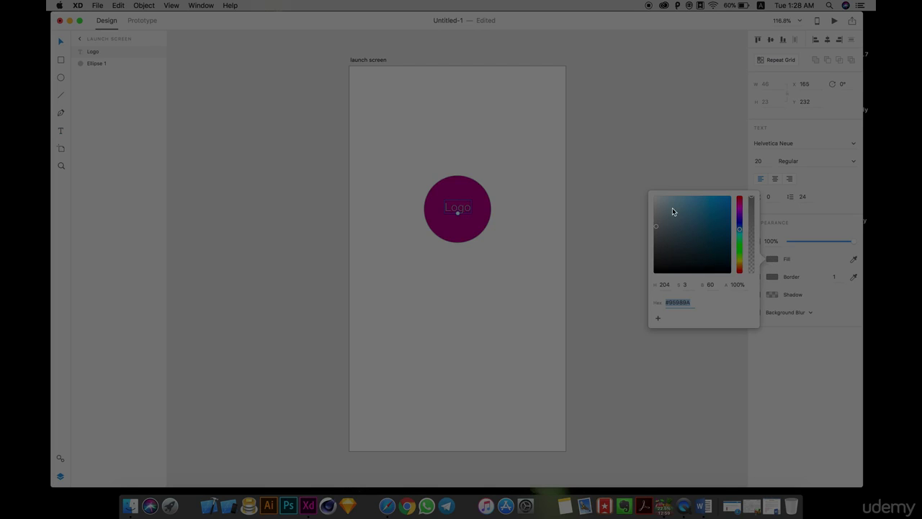
left_click(618, 182)
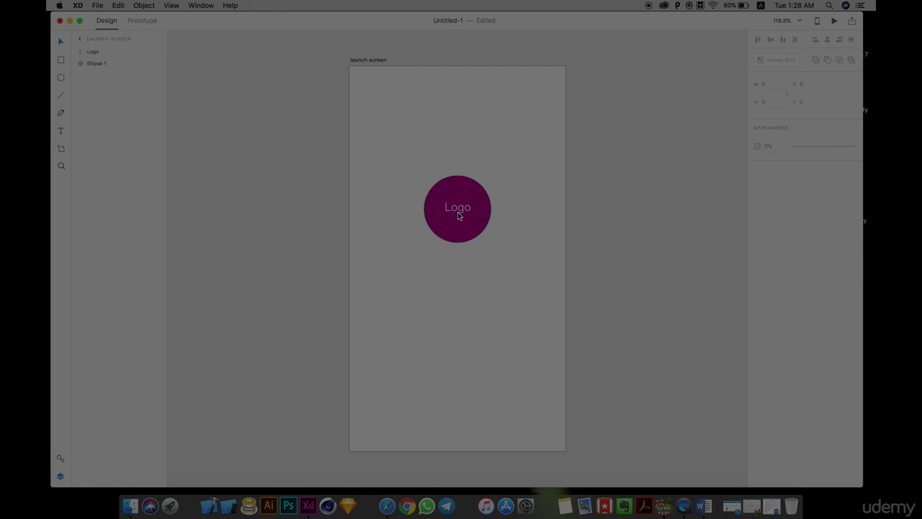
- Set the Logo text to Bold, centre it in the circle, and drag a copy below
left_click(805, 164)
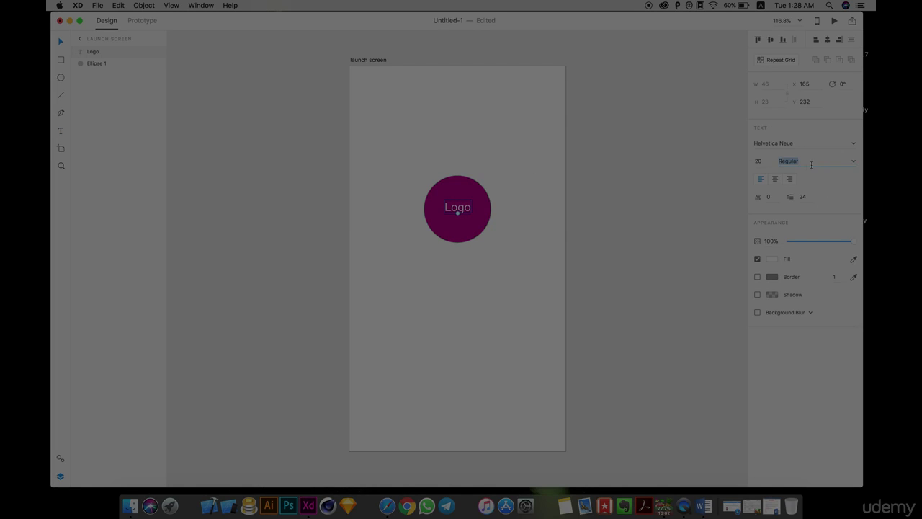
key("Return")
left_click(806, 160)
type("Bold")
key("Return")
left_click(540, 265)
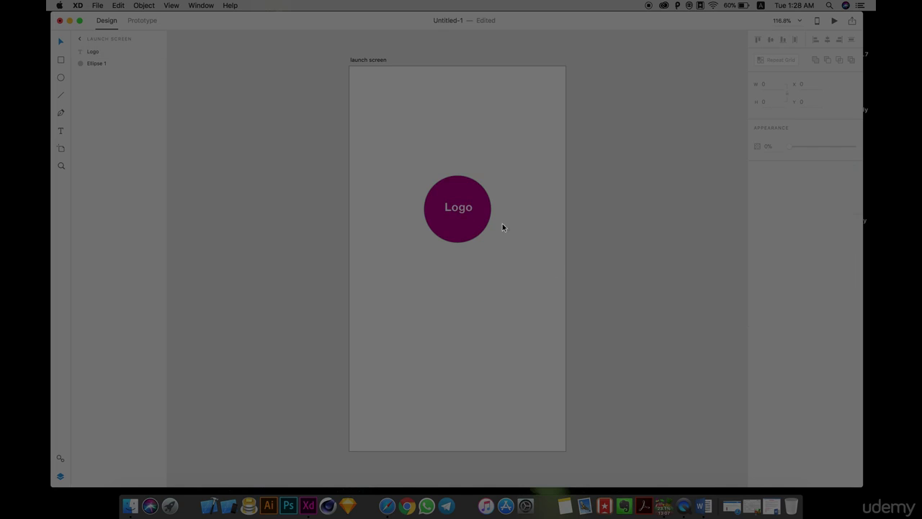
left_click_drag(454, 209, 453, 211)
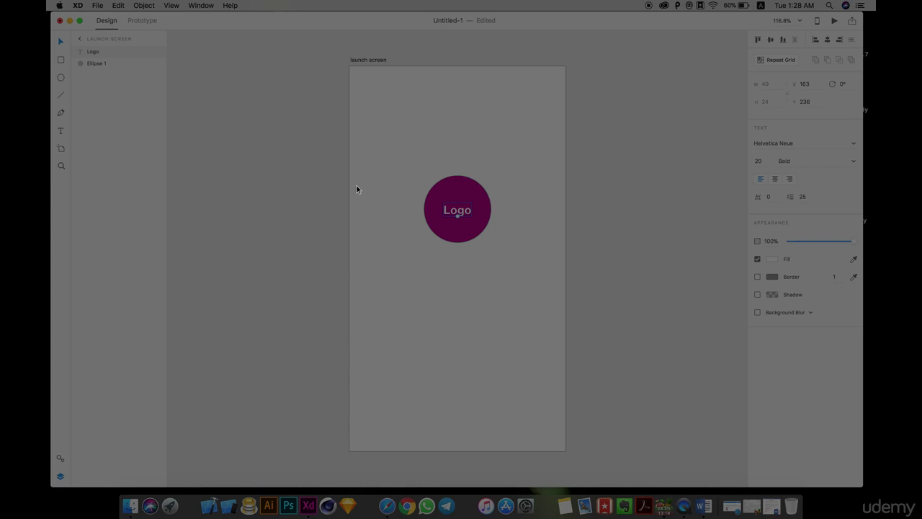
left_click(480, 265)
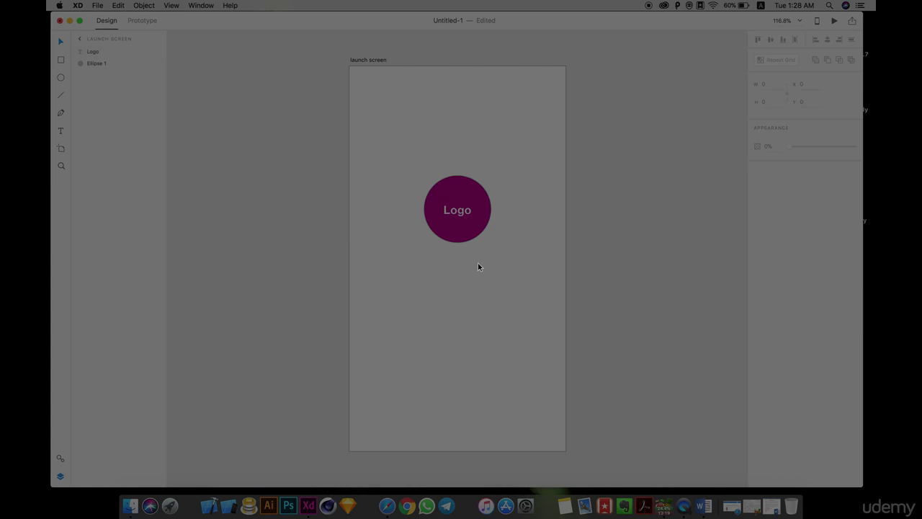
left_click(466, 218)
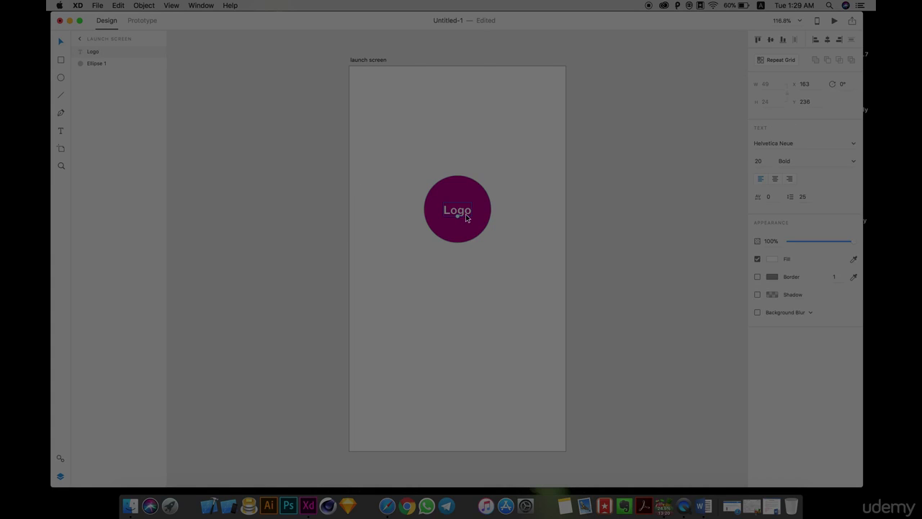
left_click_drag(466, 217, 467, 270)
- Colour the copied text with the circle's magenta and retype it as a centred 'instagram App' title
left_click(774, 261)
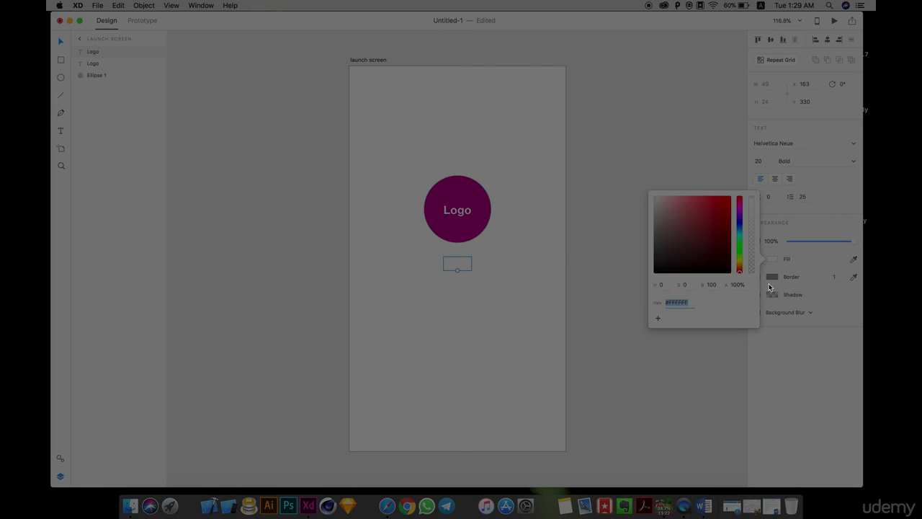
left_click(854, 260)
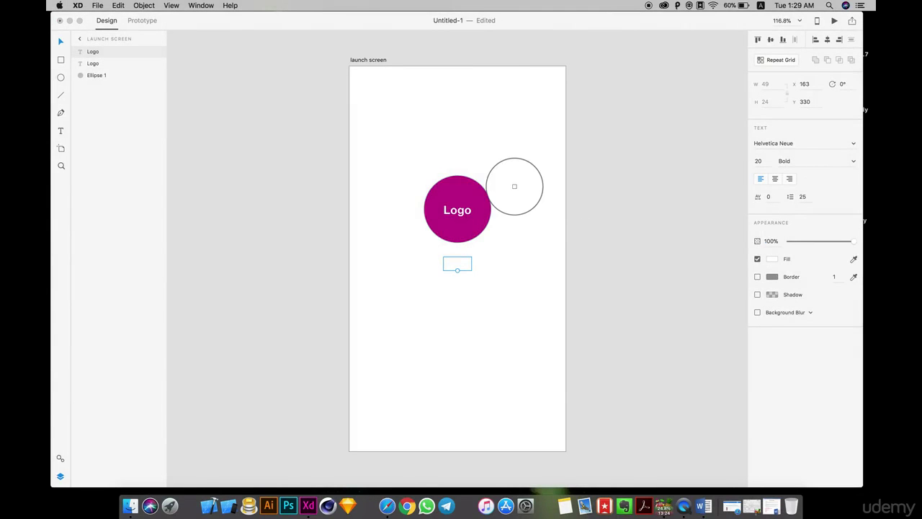
left_click(477, 193)
left_click(534, 252)
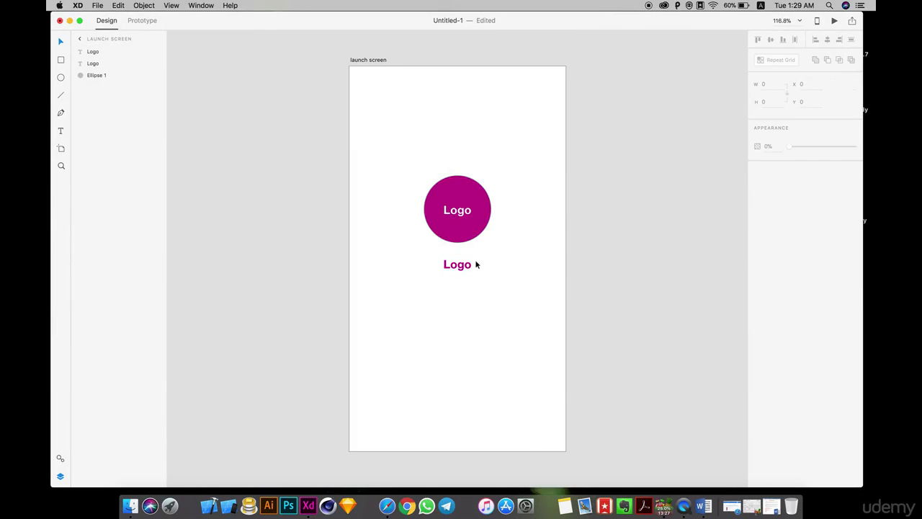
key("super+z")
double_click(466, 266)
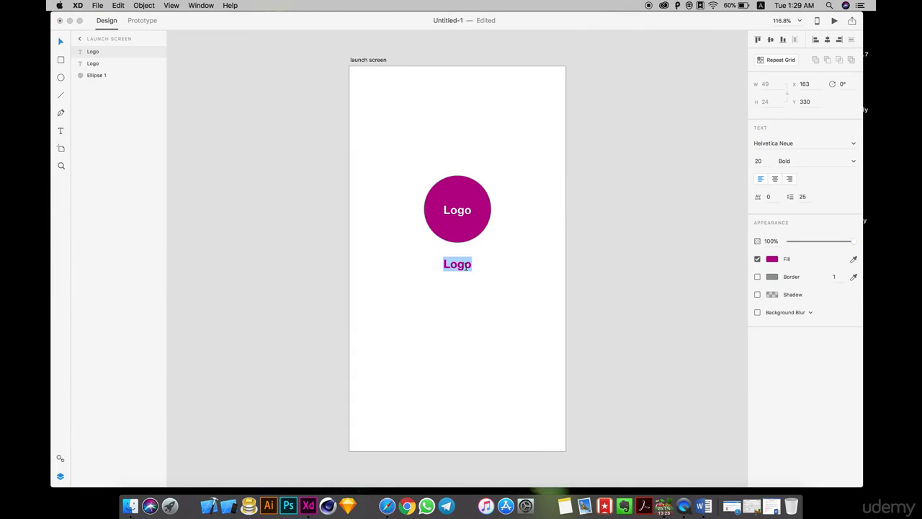
type("instagram")
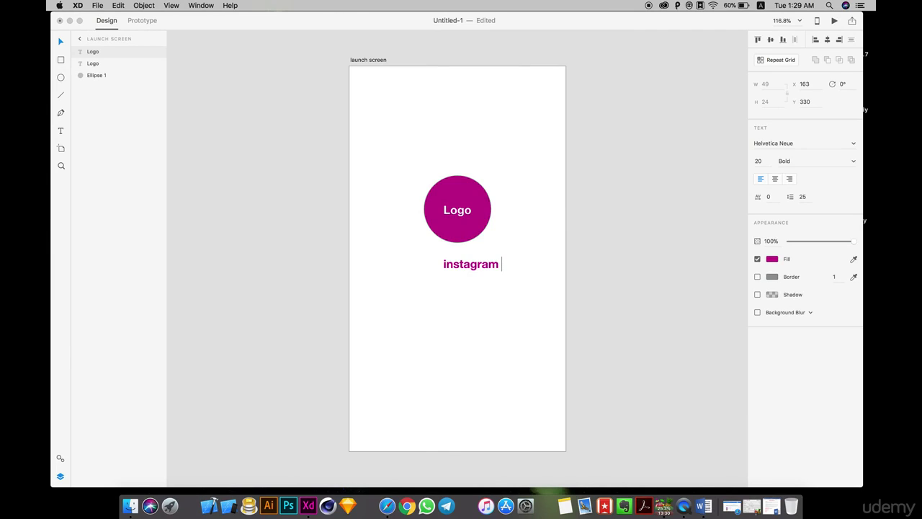
type(" App")
key("Escape")
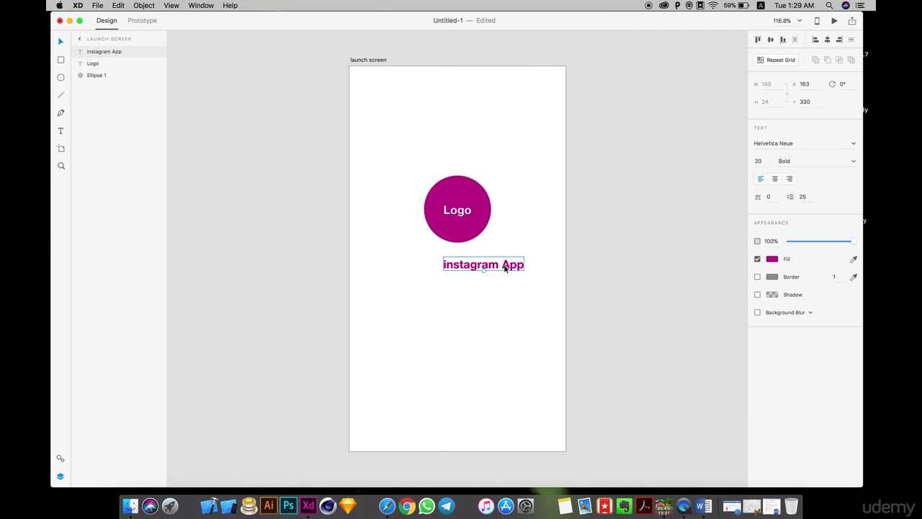
left_click_drag(505, 267, 479, 284)
- Add a centred black 'Share your images with friends' slogan and select the circle, title and slogan
key("super+d")
double_click(478, 284)
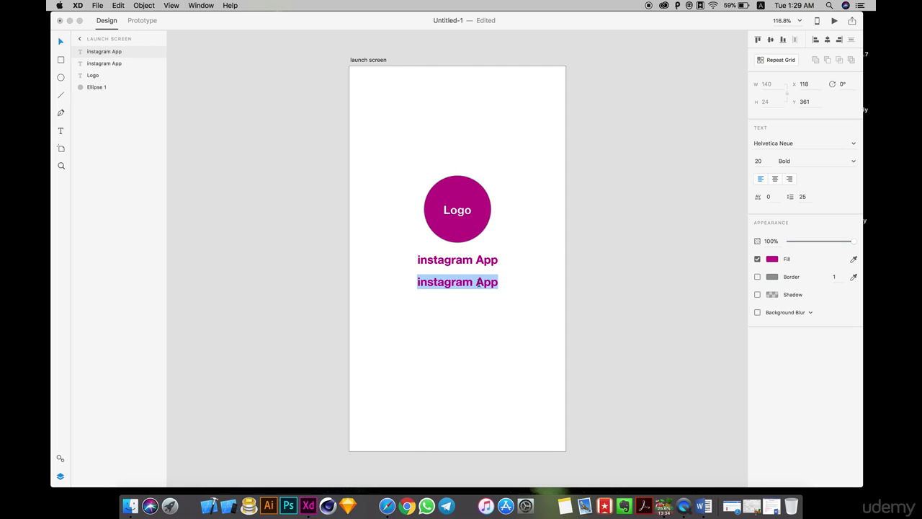
type("Share y")
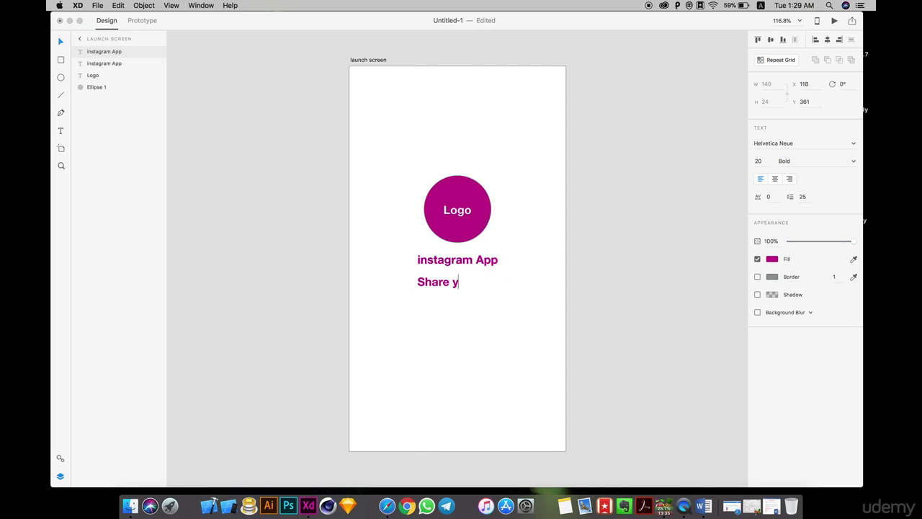
type("our images with f")
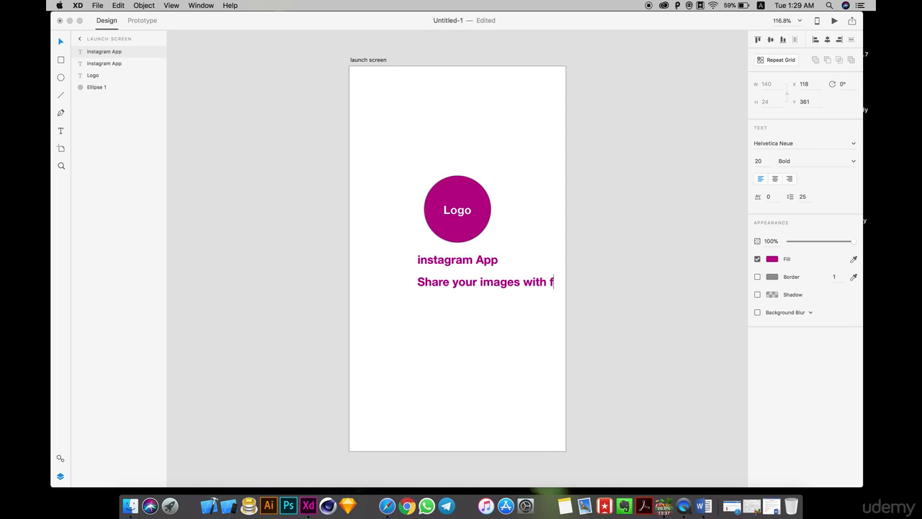
type("riends")
key("Escape")
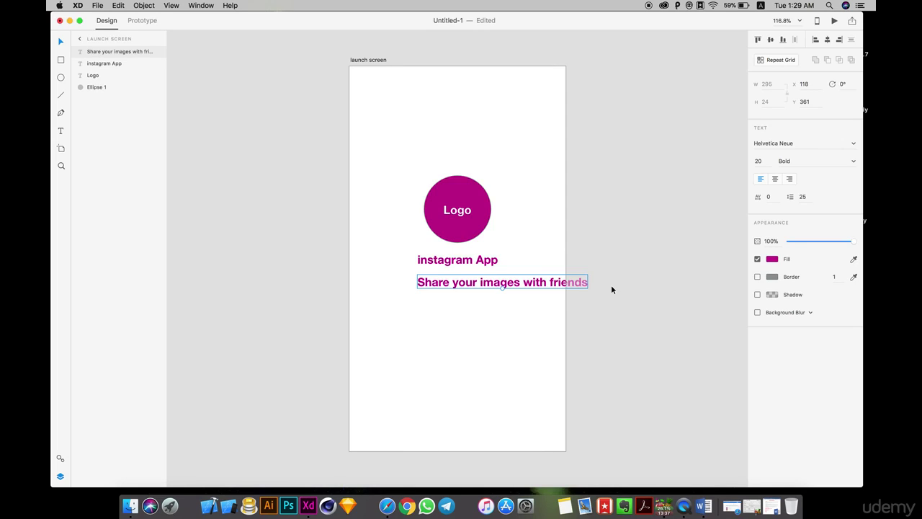
left_click_drag(572, 282, 528, 282)
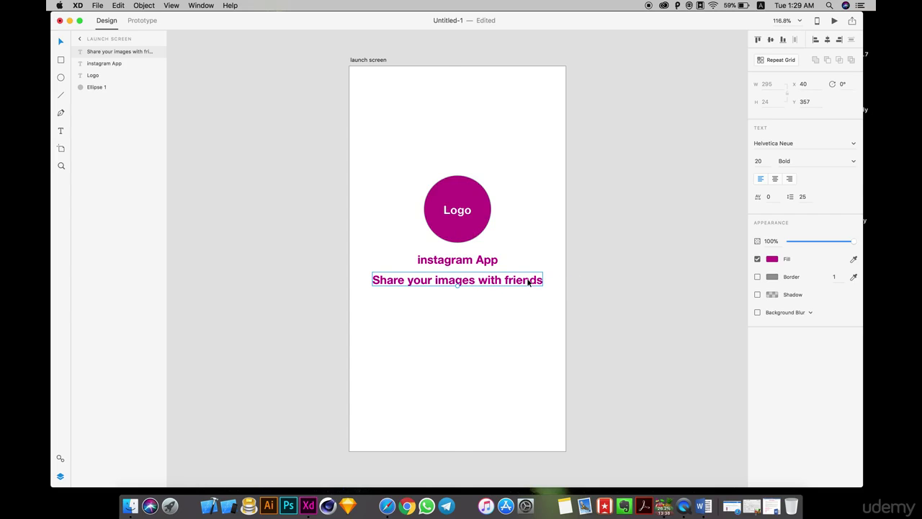
left_click(771, 258)
left_click(661, 271)
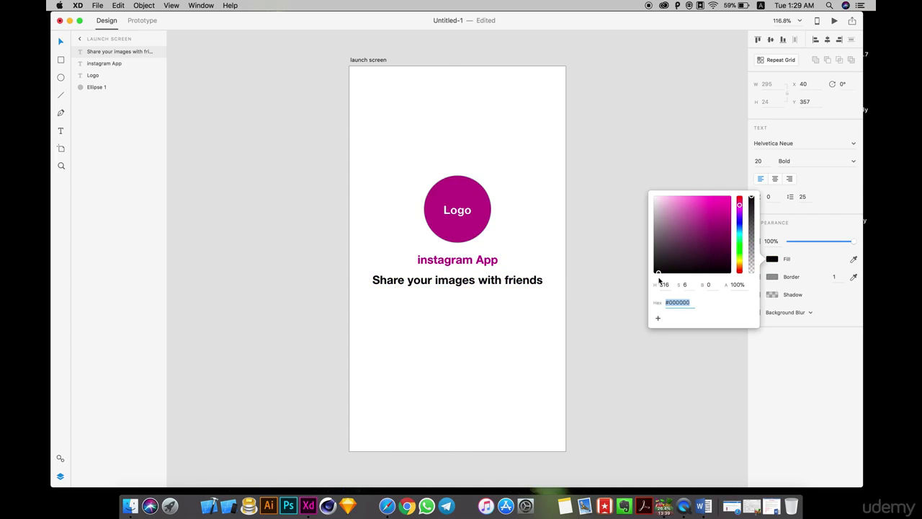
left_click(514, 356)
left_click_drag(545, 318, 454, 216)
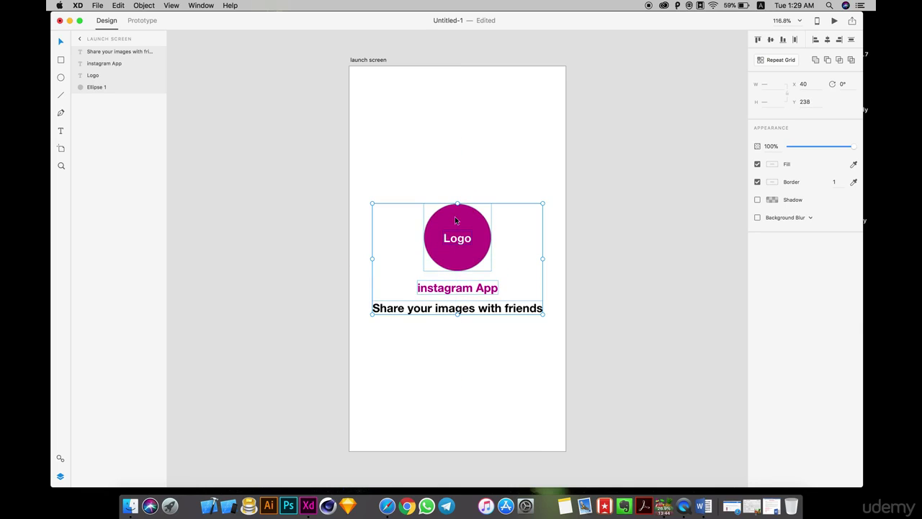
left_click(494, 159)
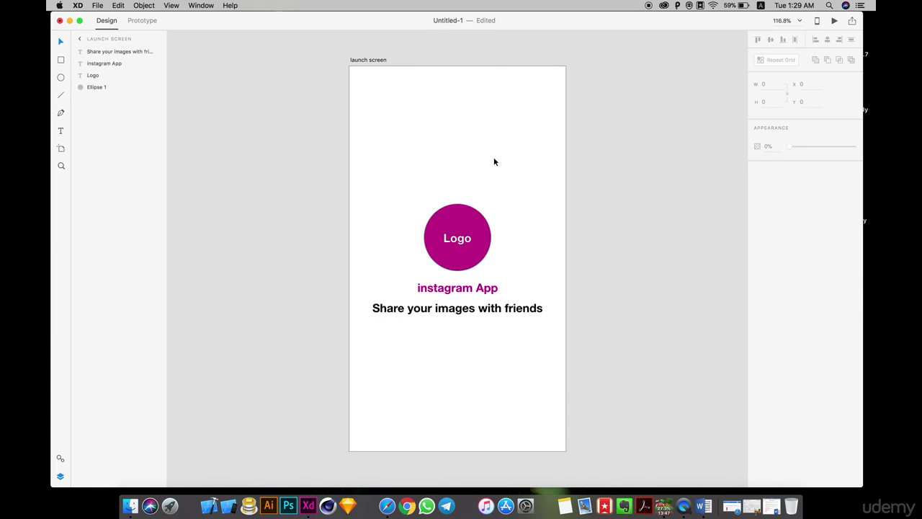
left_click(365, 62)
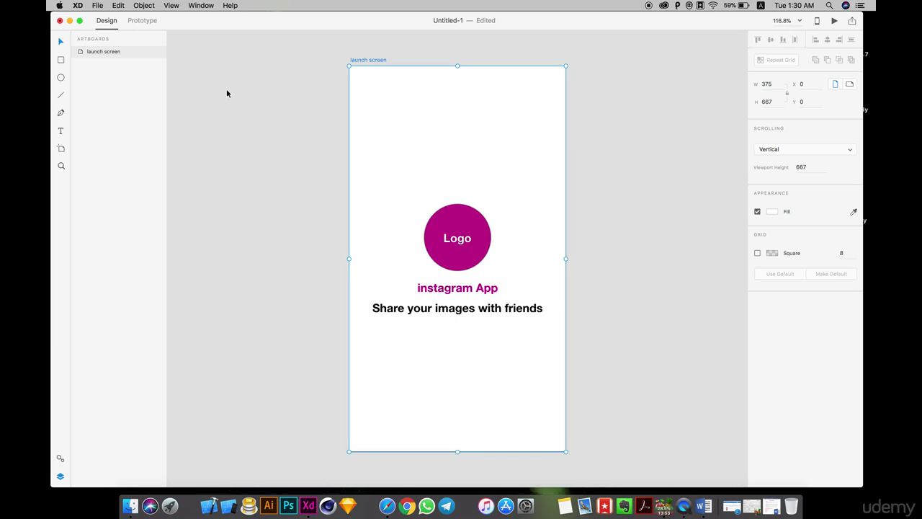
scroll(226, 93, "right", 5)
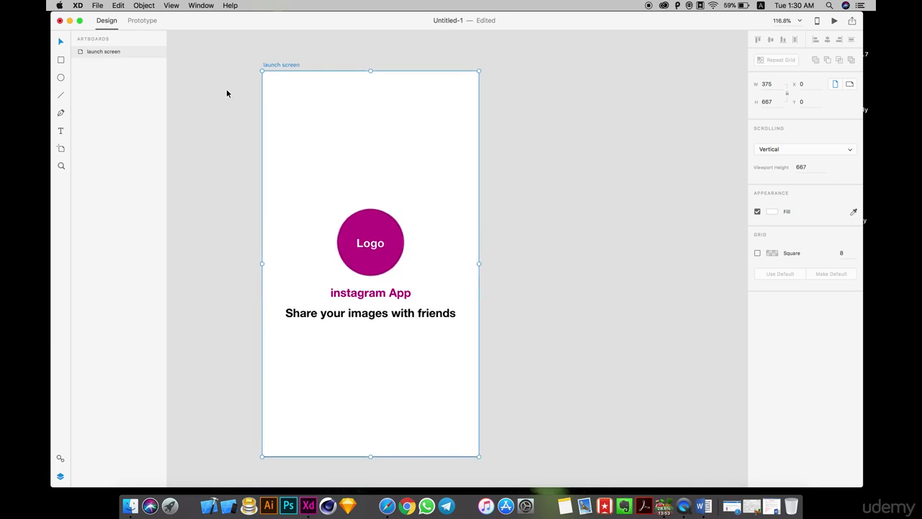
scroll(226, 93, "down", 2)
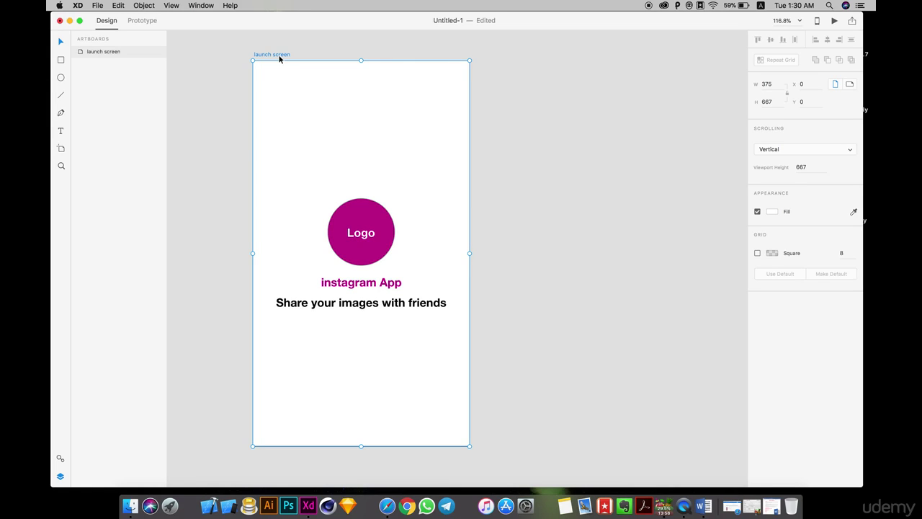
- Duplicate the launch screen artboard, delete all its contents, and rename the copy 'login'
key("super+d")
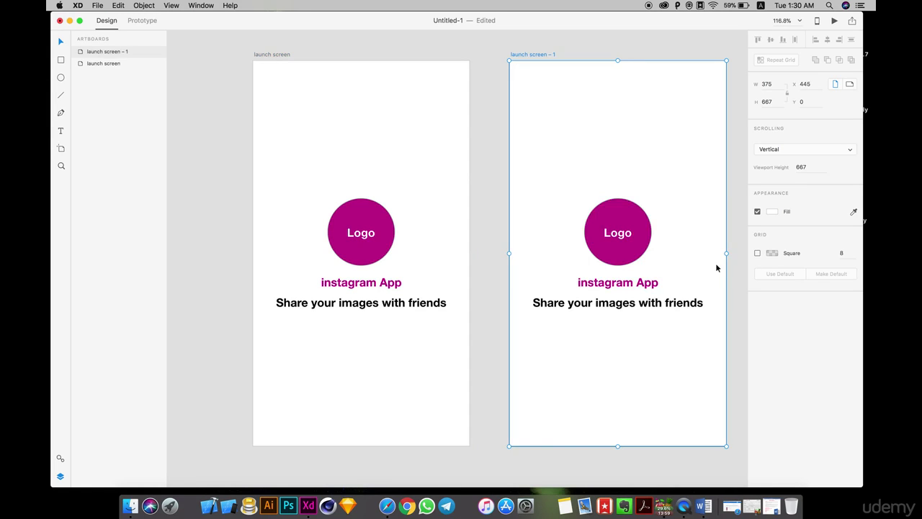
left_click(636, 244)
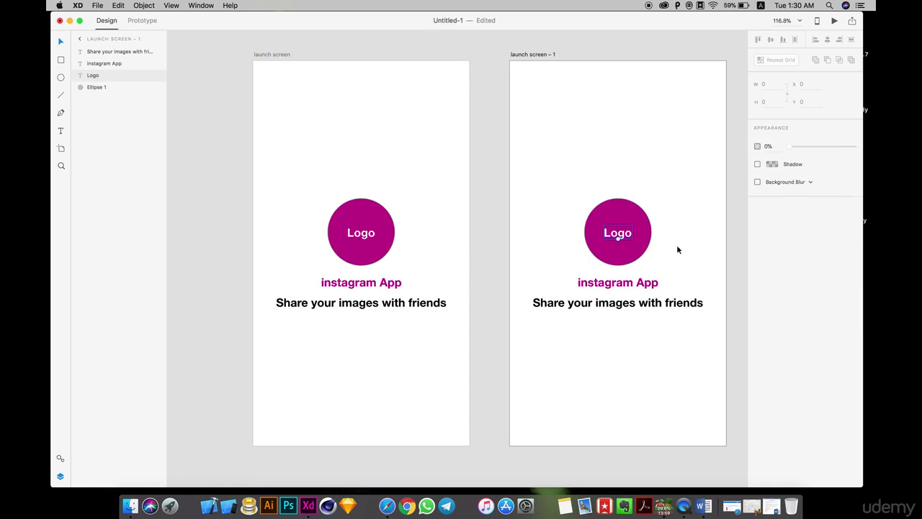
left_click(621, 237)
key("Delete")
left_click_drag(615, 409, 632, 121)
key("Delete")
double_click(533, 54)
type("login")
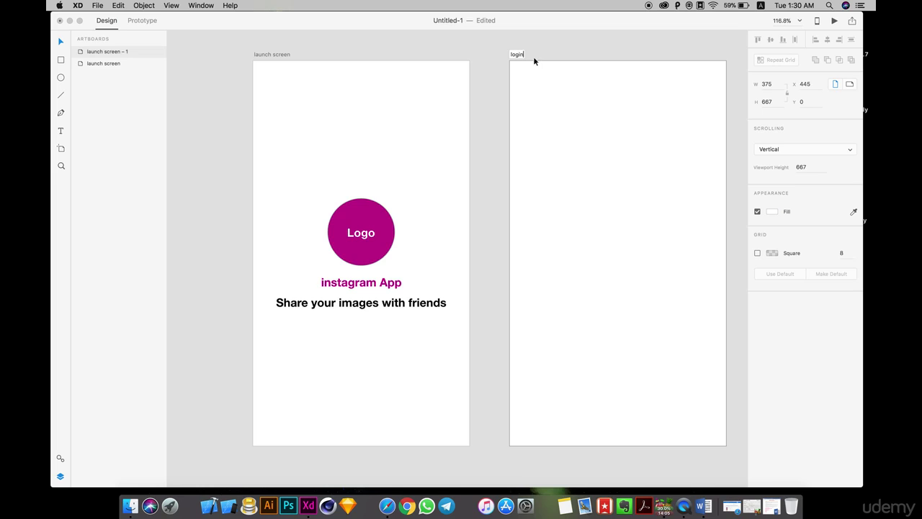
key("Return")
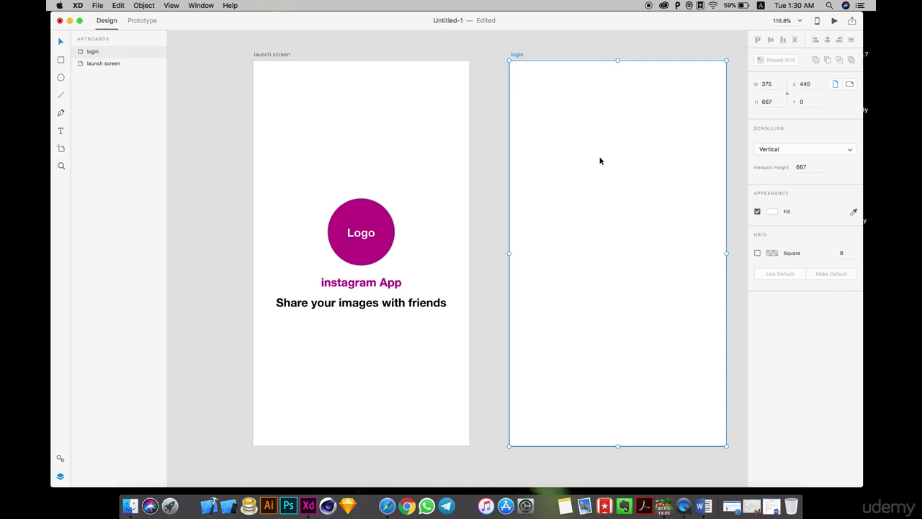
- Draw a 292 × 37 magenta rectangle near the login top with 19 corner radius and no border
left_click(60, 61)
mouse_move(700, 132)
left_mouse_down()
mouse_move(605, 156)
mouse_move(532, 153)
left_mouse_up()
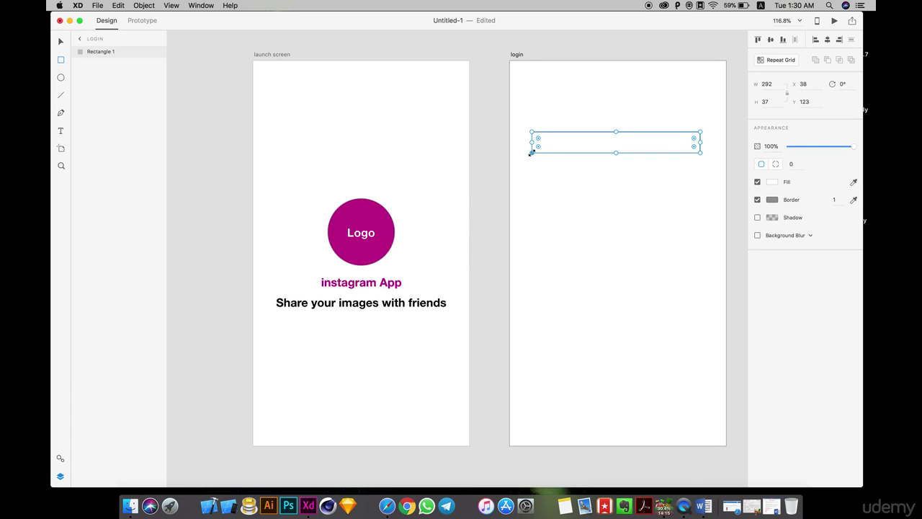
left_click(853, 182)
left_click(387, 246)
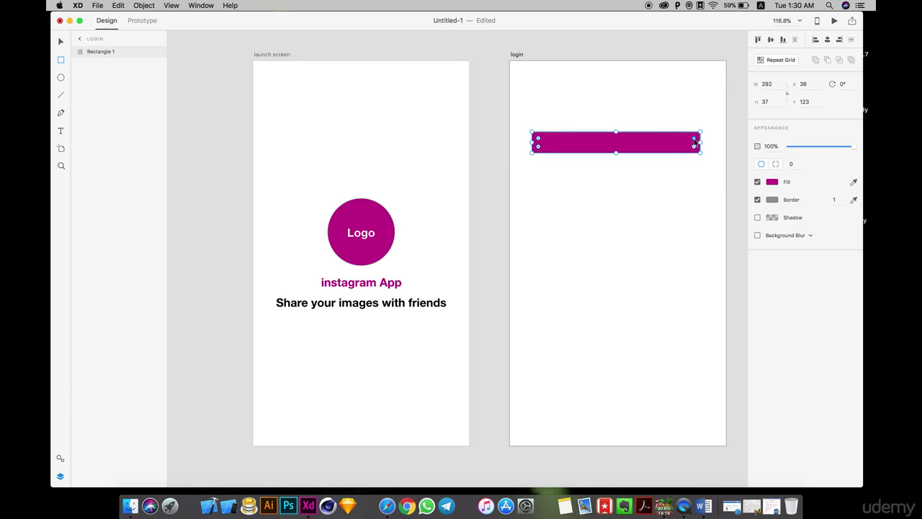
left_click_drag(699, 142, 689, 142)
left_click(758, 199)
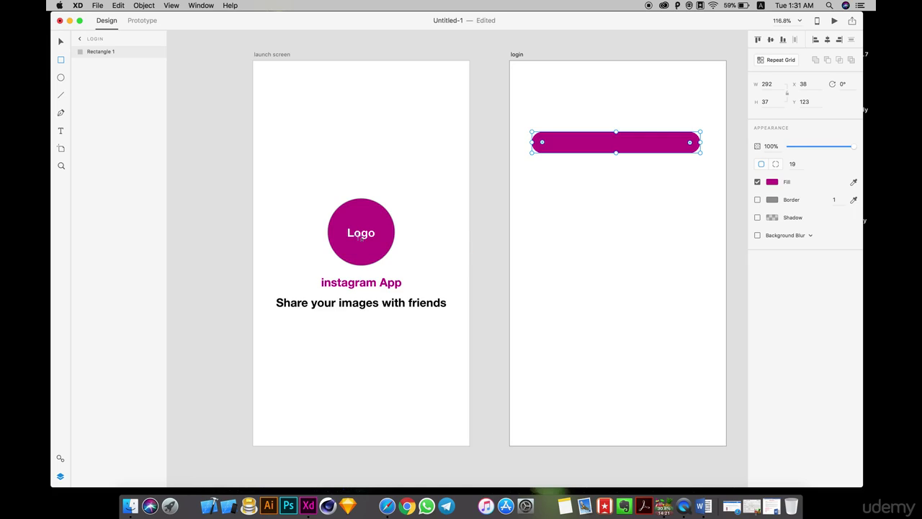
left_click(62, 42)
left_click(361, 238)
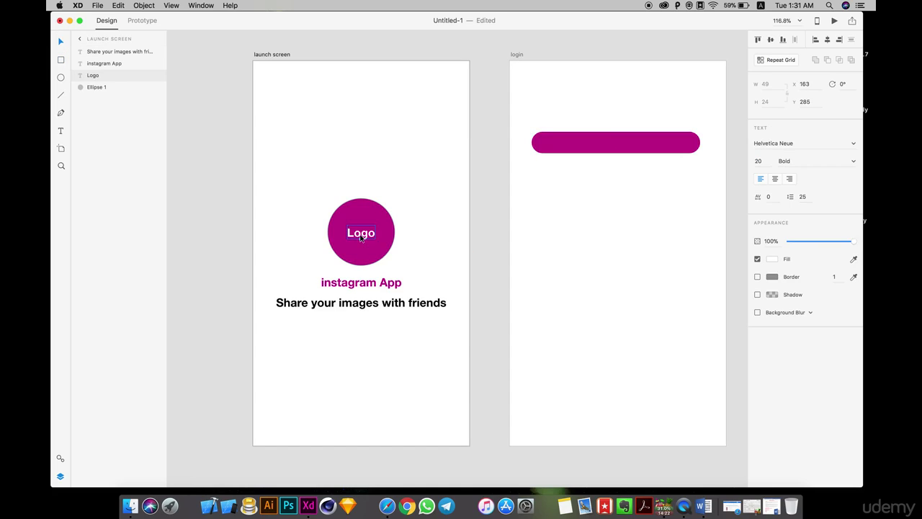
- Put a copy of the Logo text on the magenta bar and retype it as centred 'Username'
key("super+d")
left_click_drag(361, 237, 617, 143)
double_click(617, 143)
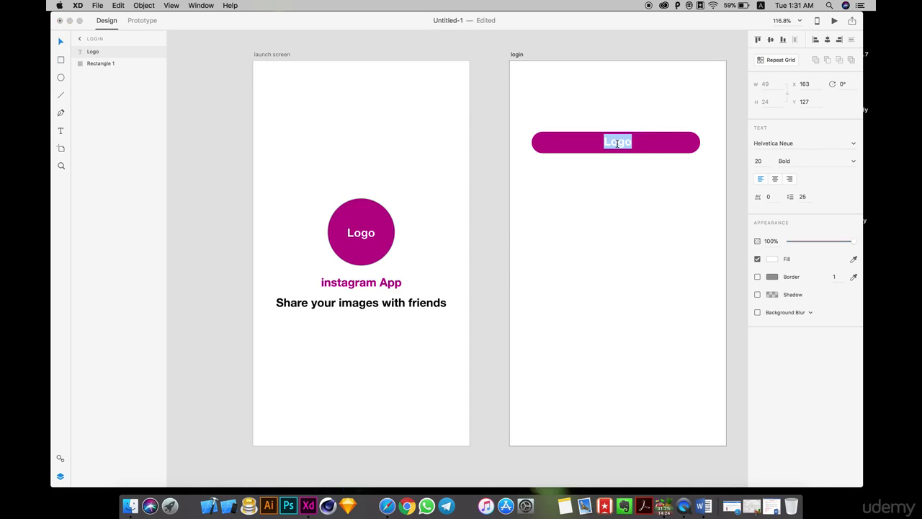
type("User name")
key("Escape")
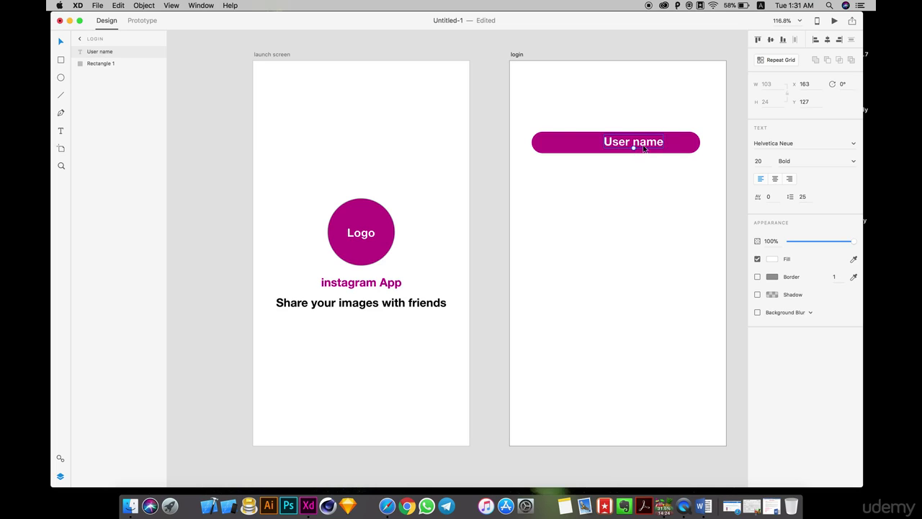
left_click_drag(647, 146, 626, 149)
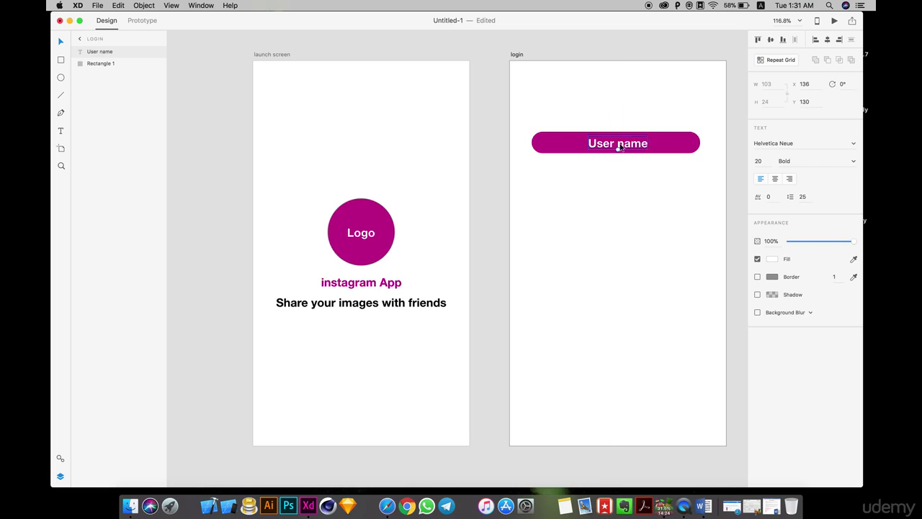
double_click(618, 144)
left_click(619, 143)
key("BackSpace")
key("Escape")
- Add a 'log in page' title at the top of the login artboard
key("super+d")
left_click_drag(627, 144, 627, 114)
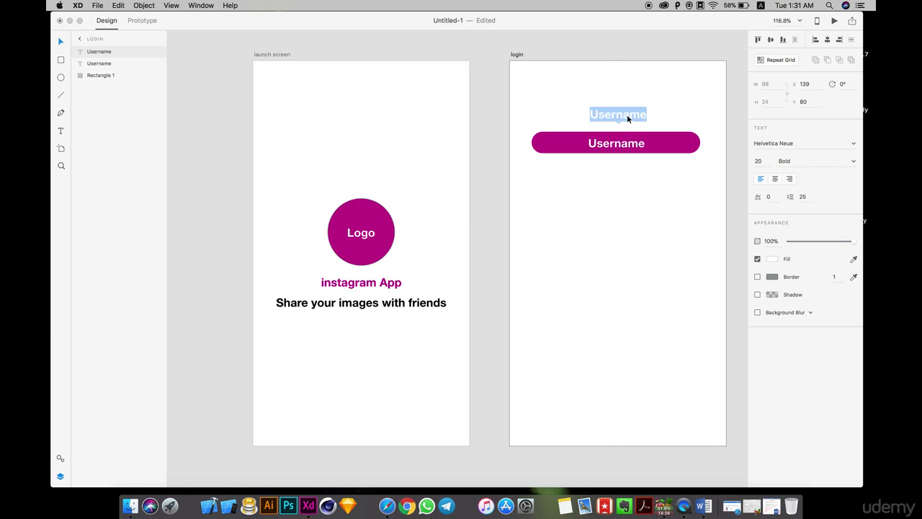
double_click(627, 113)
key("Escape")
left_click_drag(641, 120, 640, 79)
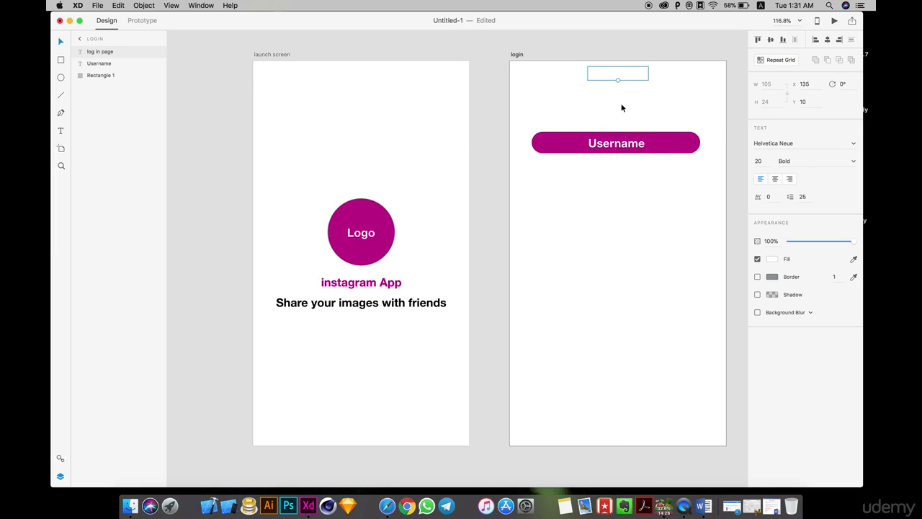
- Colour the title with the logo's magenta and change 'log in page' to 'login page'
left_click(853, 259)
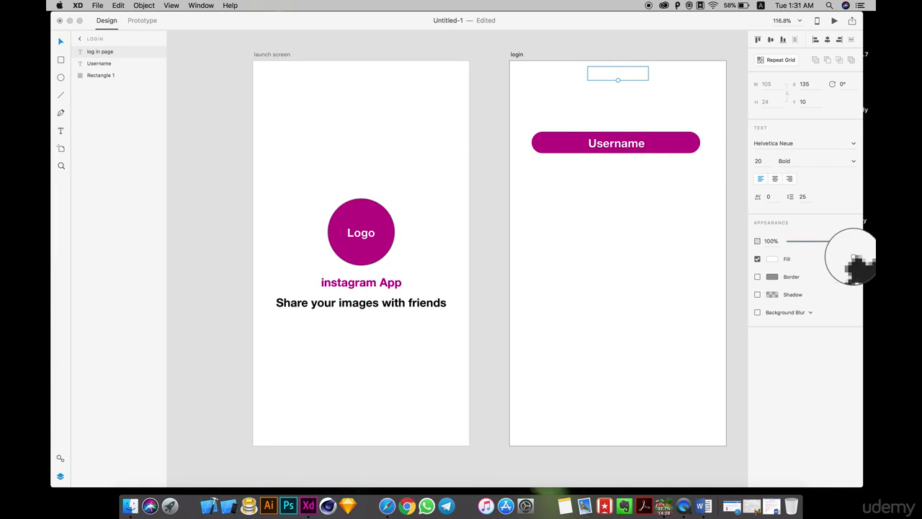
left_click(360, 205)
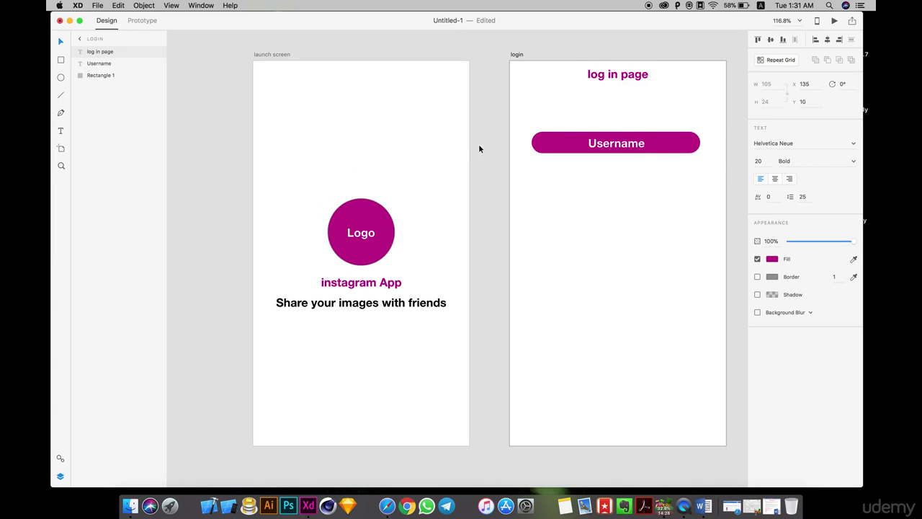
double_click(611, 77)
left_click(608, 75)
key("BackSpace")
key("Escape")
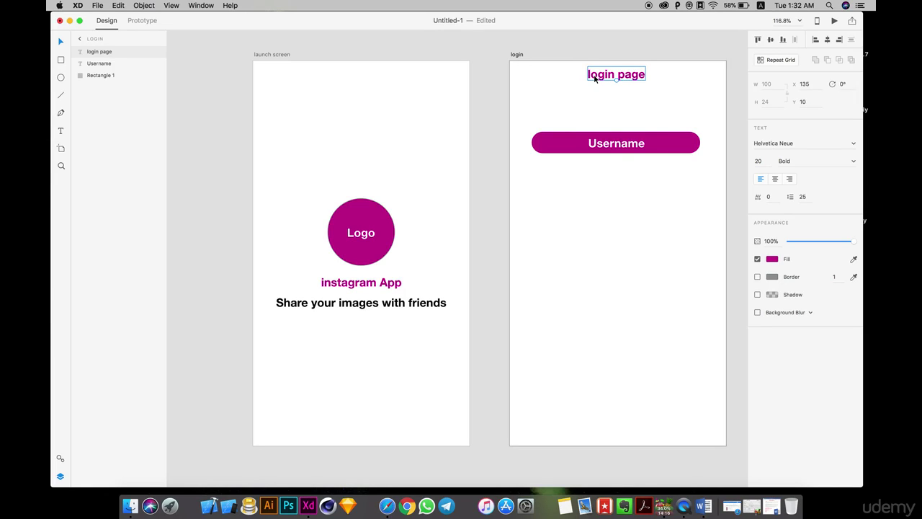
- Delete the 'login page' title, paste, then undo both to restore the title
key("Delete")
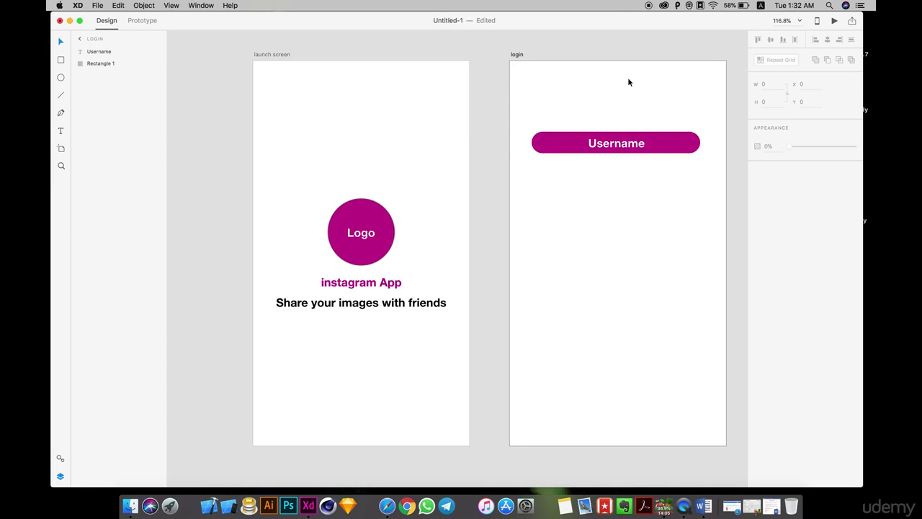
key("super+v")
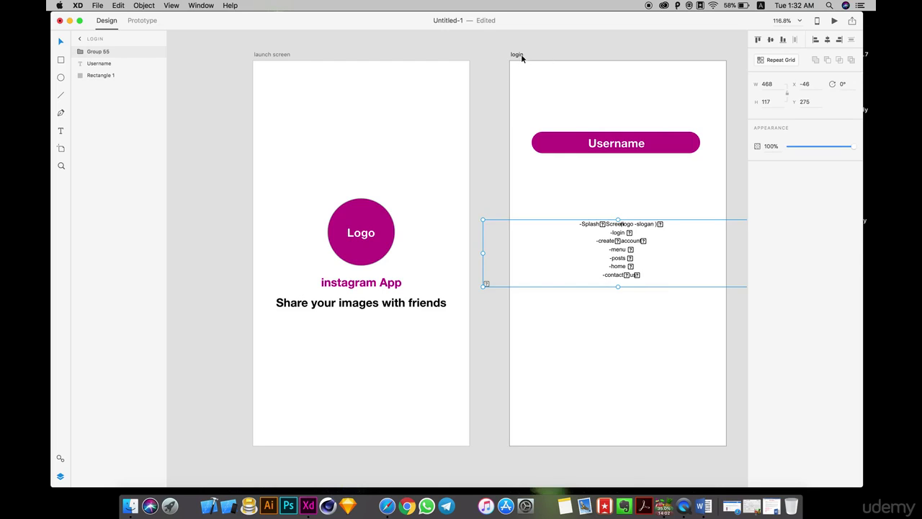
key("super+z")
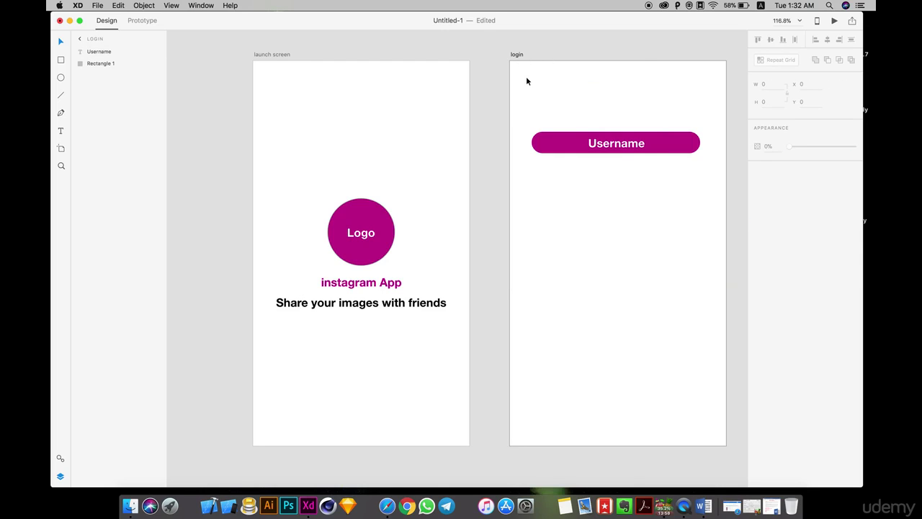
key("super+z")
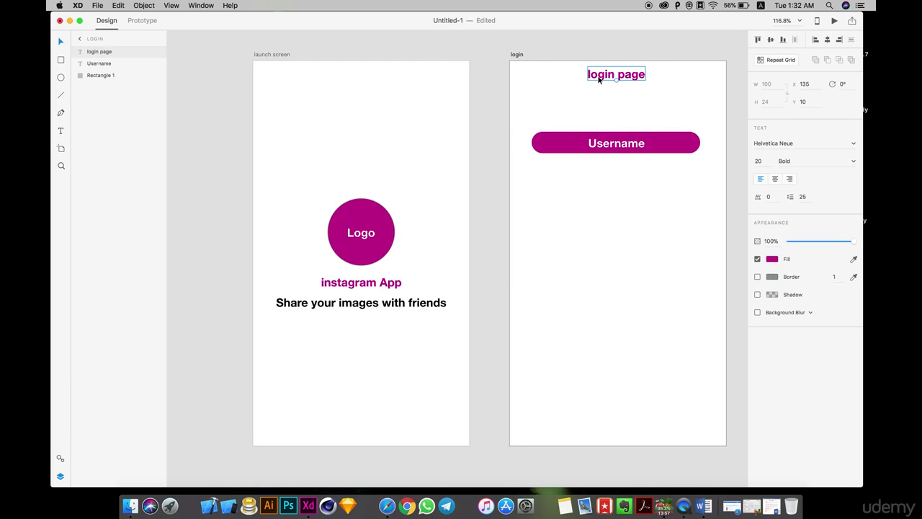
- Paste the magenta title onto the launch screen and retype it as 'launch page'
left_click(346, 231)
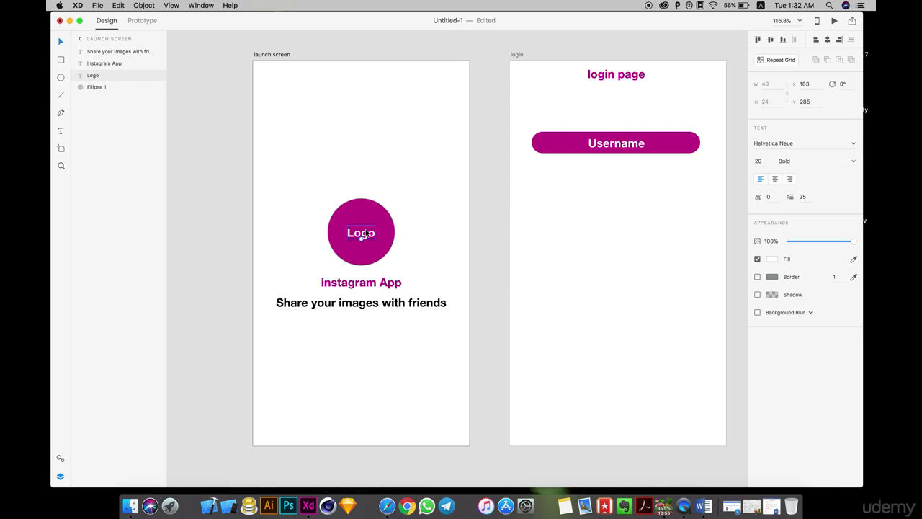
left_click(367, 169)
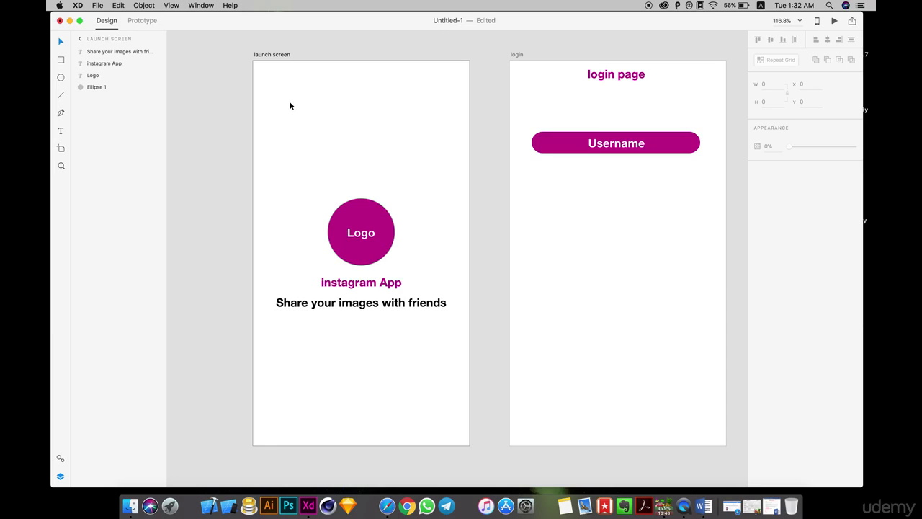
key("super+v")
double_click(344, 74)
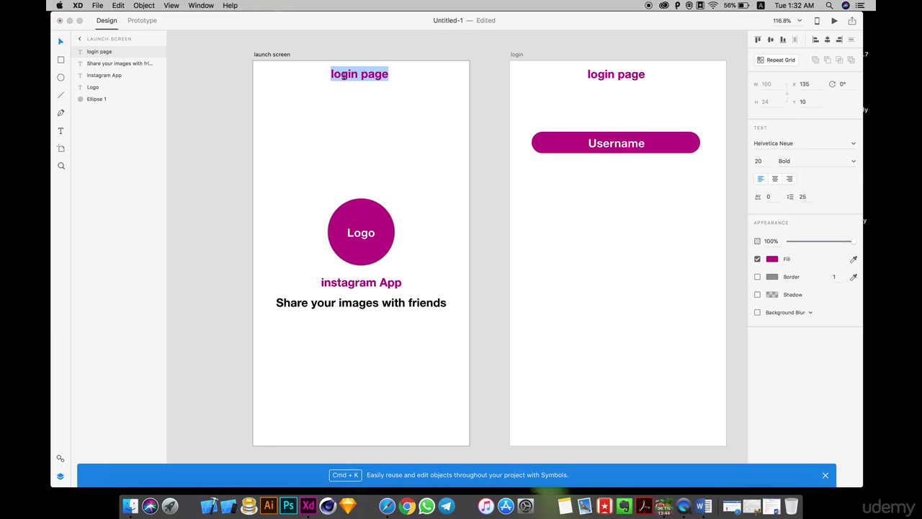
double_click(345, 76)
type("launch")
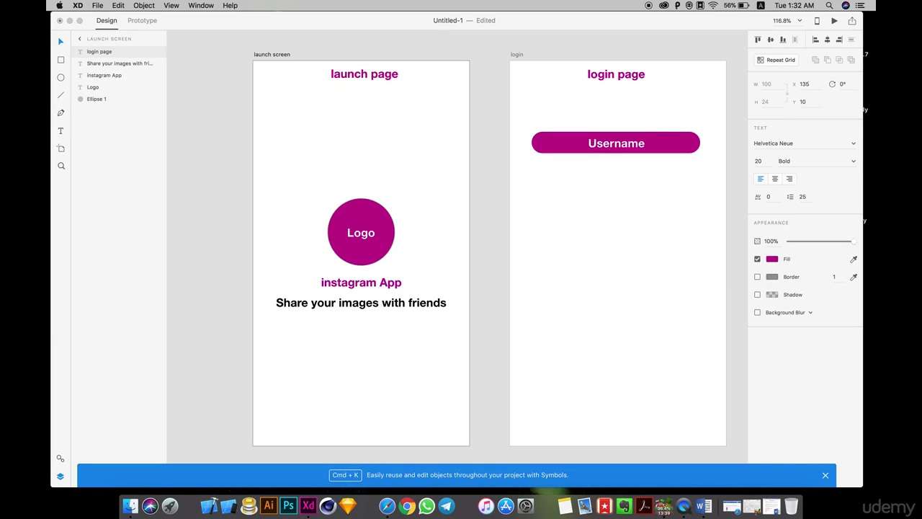
type(" sc")
key("BackSpace")
key("BackSpace")
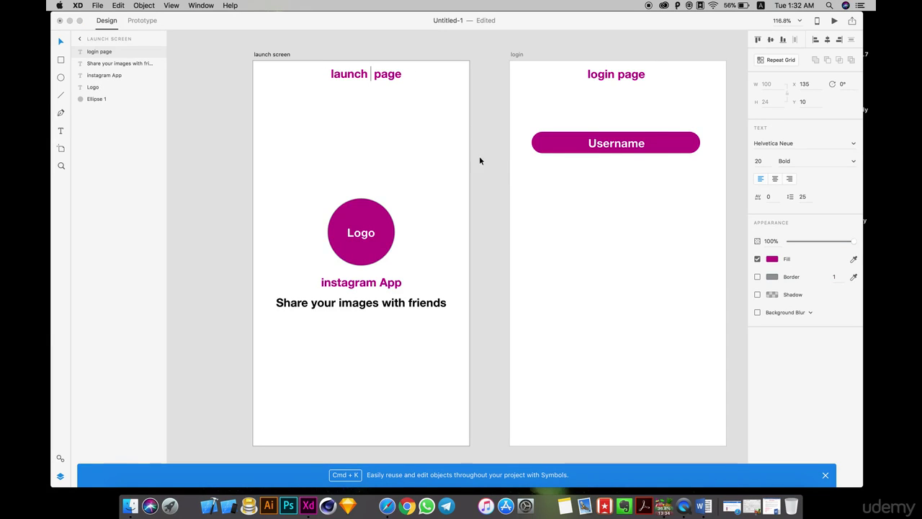
key("Escape")
left_click(625, 76)
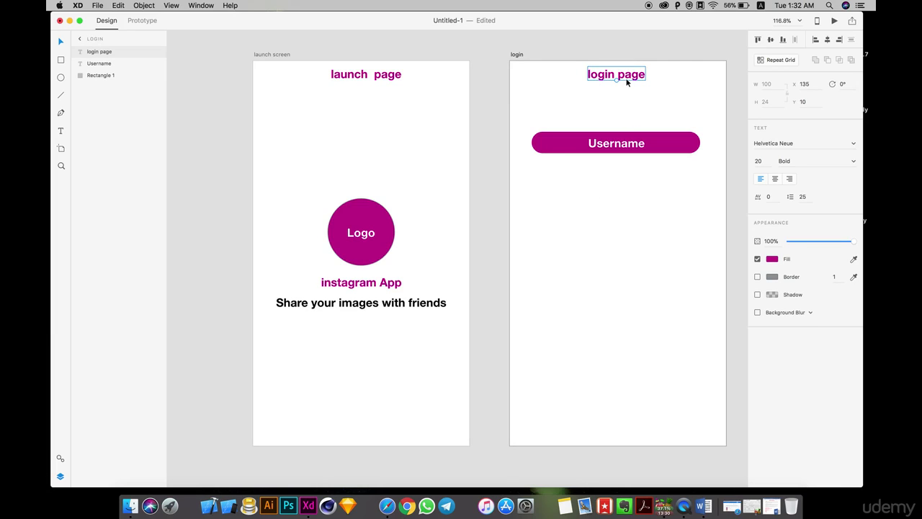
- Duplicate the 'login page' title and move the copy just below it
key("super+d")
left_click_drag(626, 82, 631, 112)
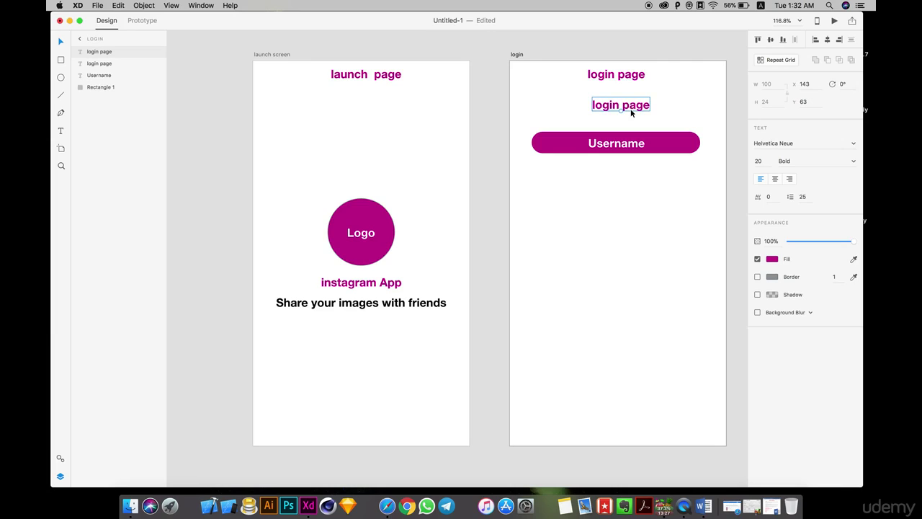
double_click(632, 108)
left_click(638, 98)
- Retype the copy as 'Go to your account' and centre it above the Username bar
type("Pease in")
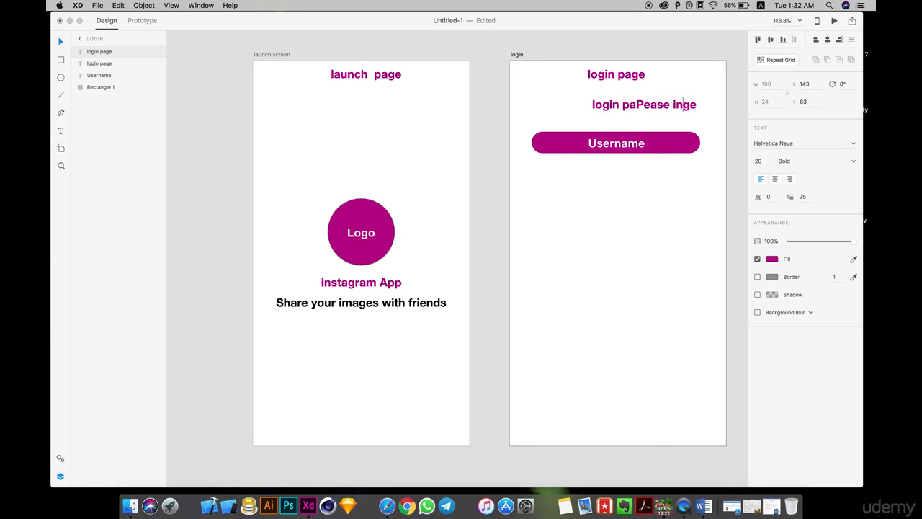
type("sert")
triple_click(641, 101)
type("ple")
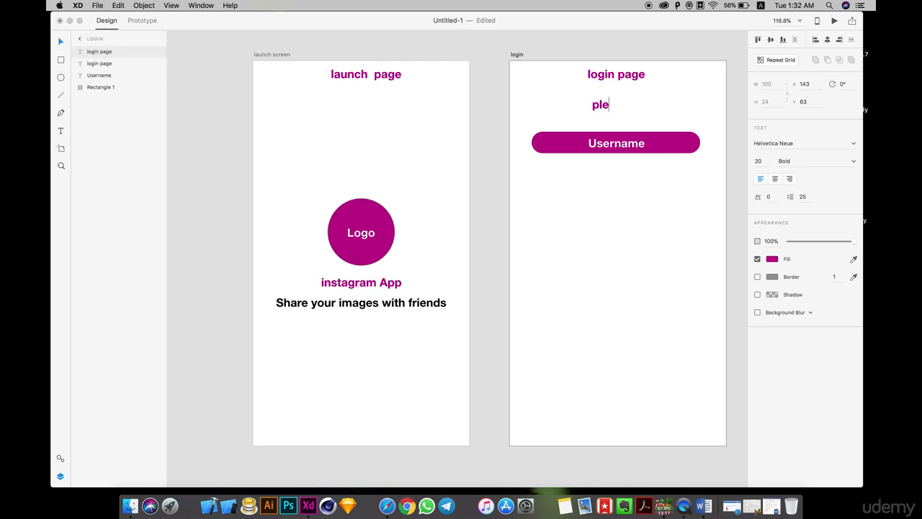
type("ase insert")
key("BackSpace")
key("BackSpace")
key("BackSpace")
key("BackSpace")
key("BackSpace")
key("BackSpace")
key("BackSpace")
type("insert you")
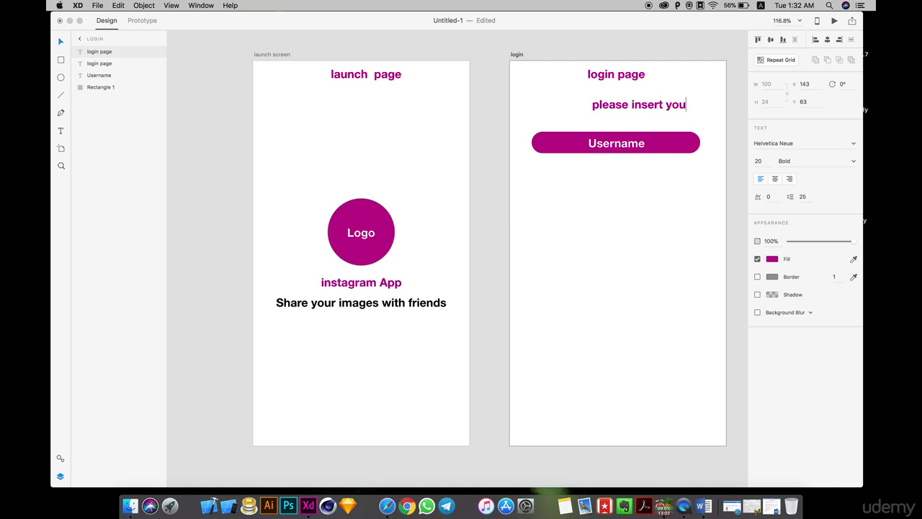
type("r")
triple_click(624, 101)
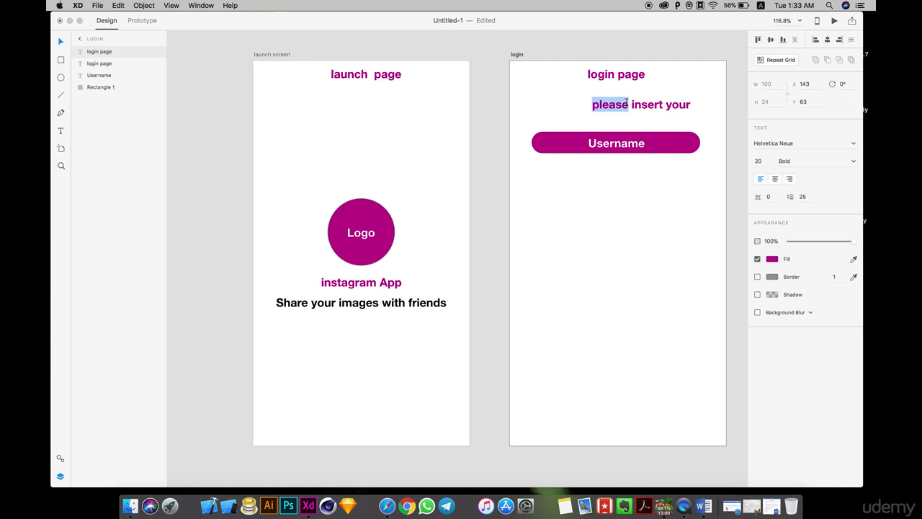
type("Go")
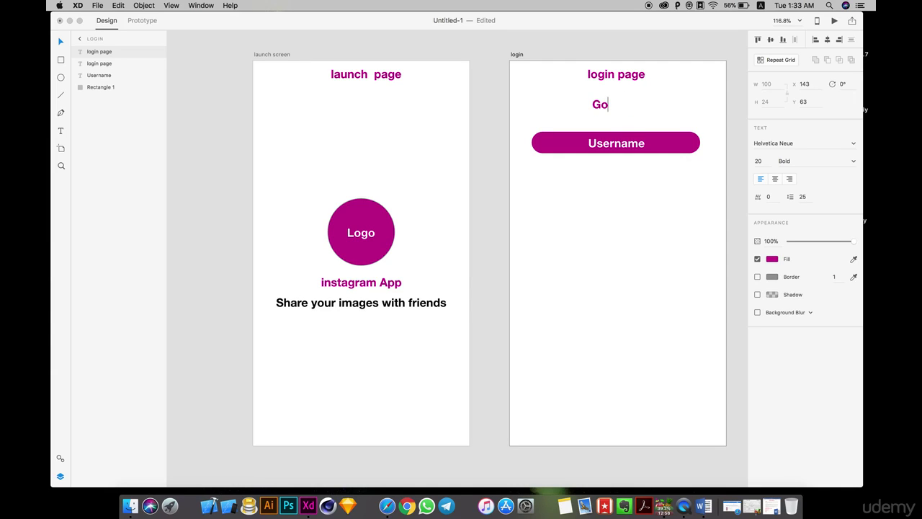
type(" to your account")
key("Escape")
left_click_drag(692, 111, 658, 117)
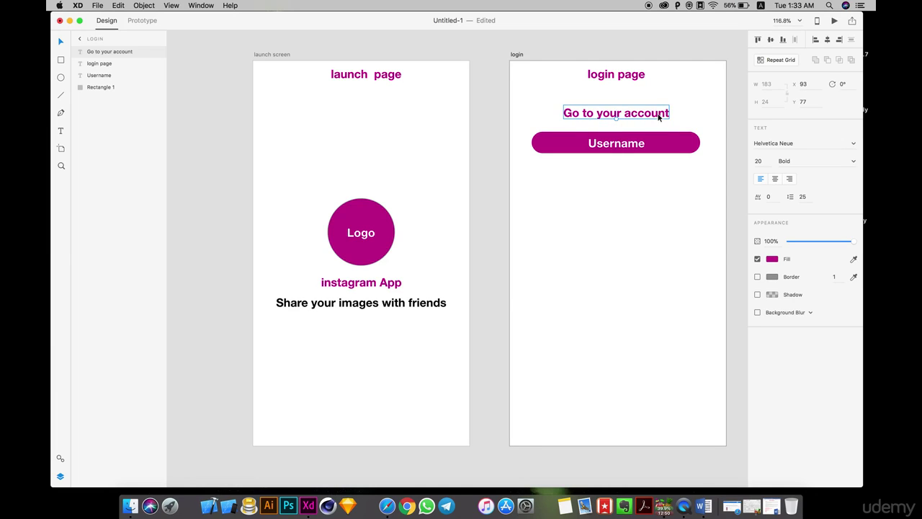
left_click(772, 259)
- Set the heading fill to #020202, then duplicate the Username bar and relabel it 'password'
left_click(657, 272)
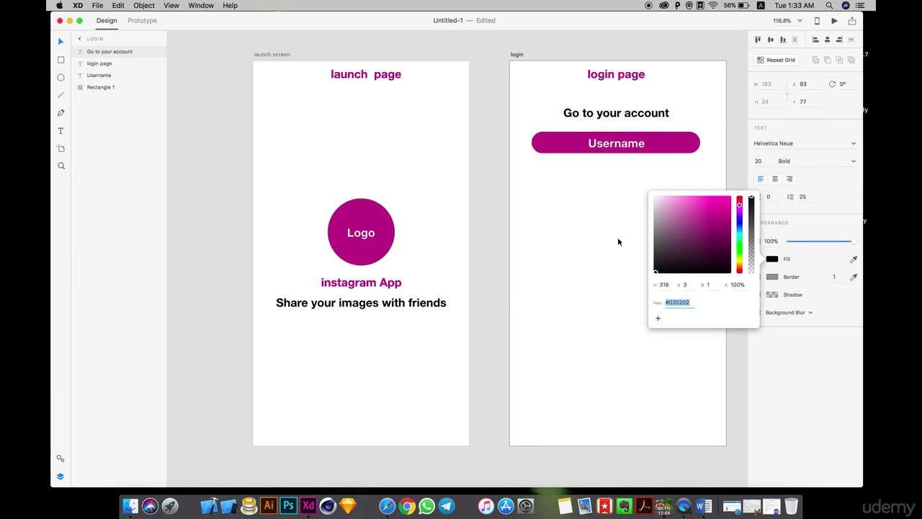
left_click(618, 242)
left_click_drag(640, 173, 618, 172)
key("super+d")
double_click(617, 172)
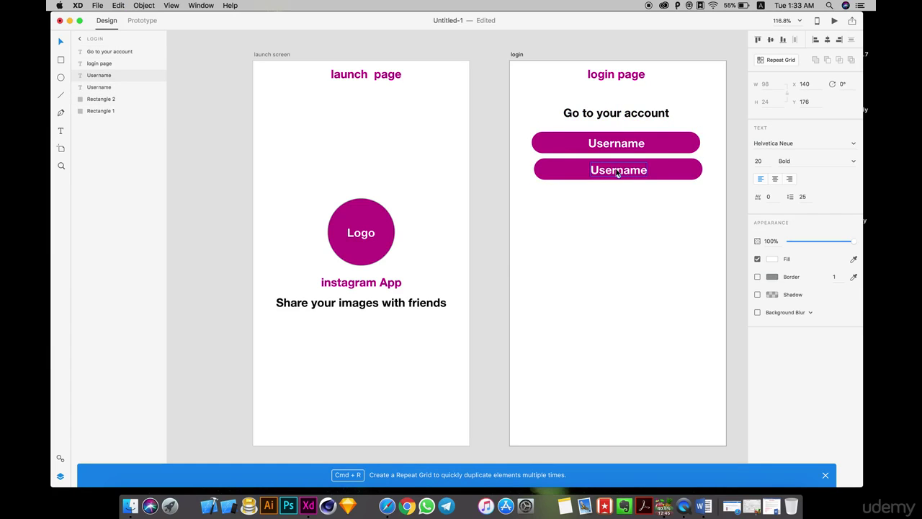
double_click(617, 171)
type("passw")
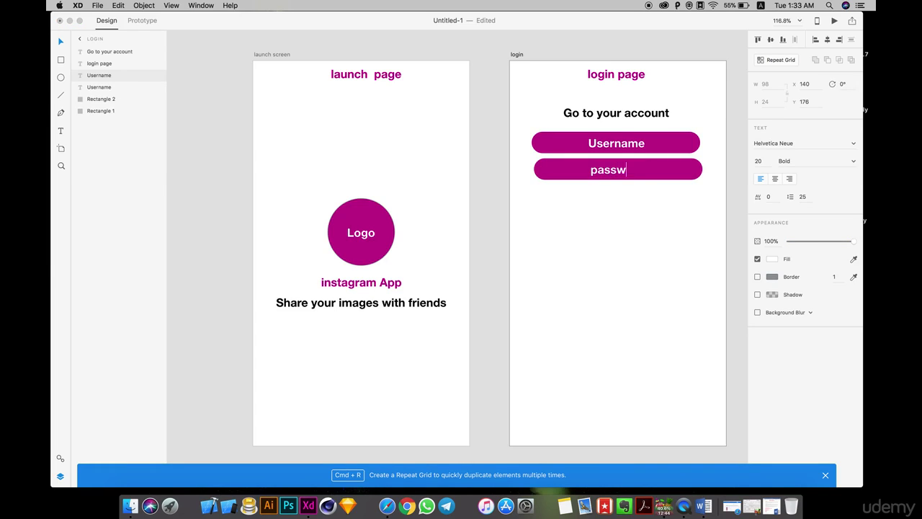
type("ord")
key("Escape")
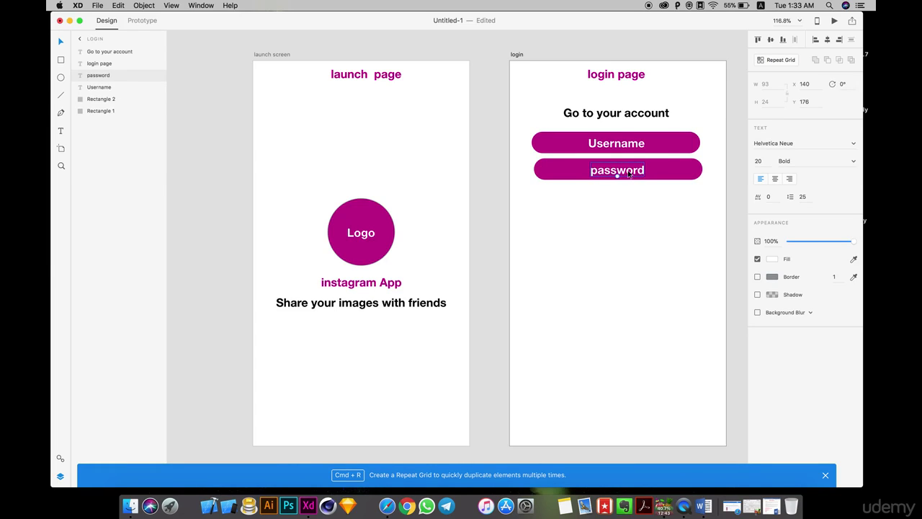
left_click(685, 204)
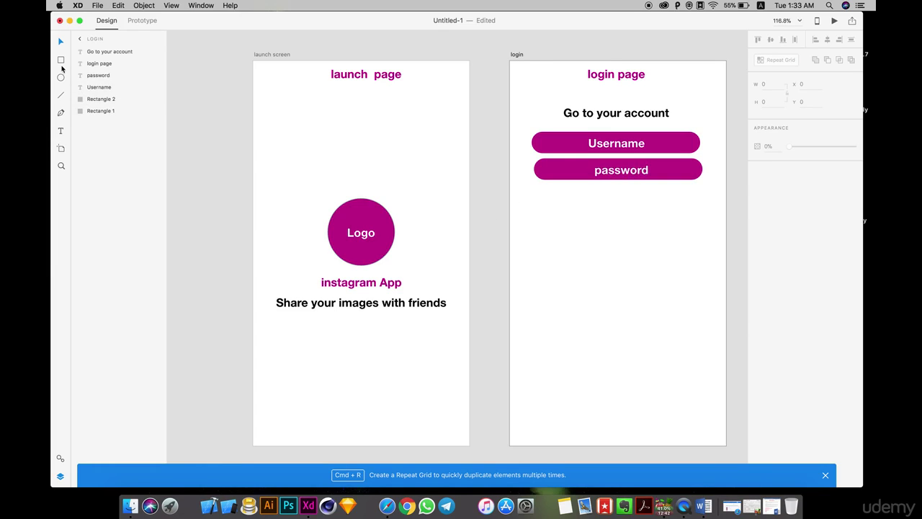
- Duplicate the password rectangle below it and fill the copy black
left_click(576, 176)
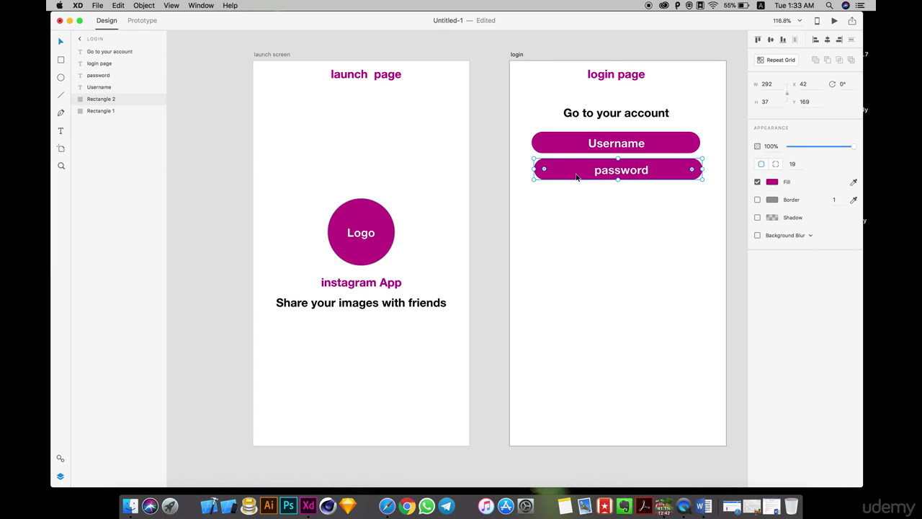
key("super+d")
left_click_drag(576, 176, 580, 208)
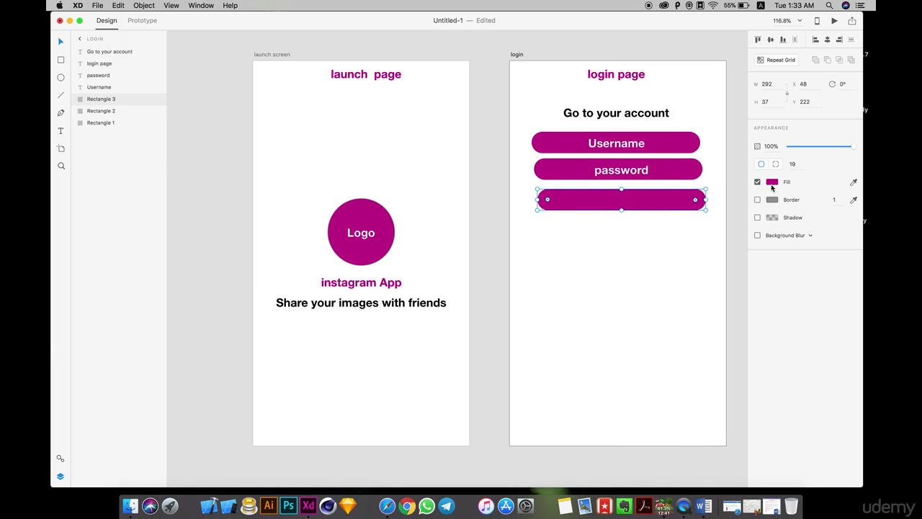
left_click(771, 181)
left_click_drag(660, 203, 643, 216)
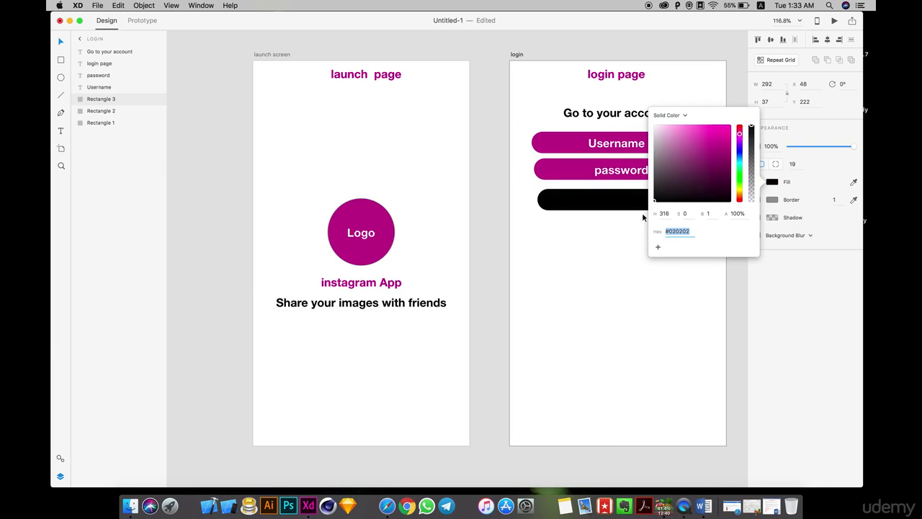
left_click(632, 225)
- Duplicate the password text and move it onto the black rectangle
double_click(627, 171)
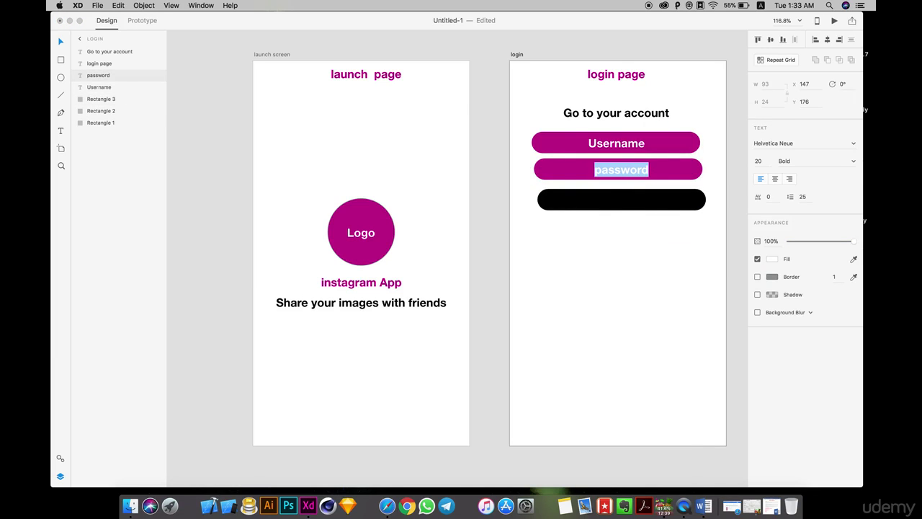
key("Escape")
key("super+d")
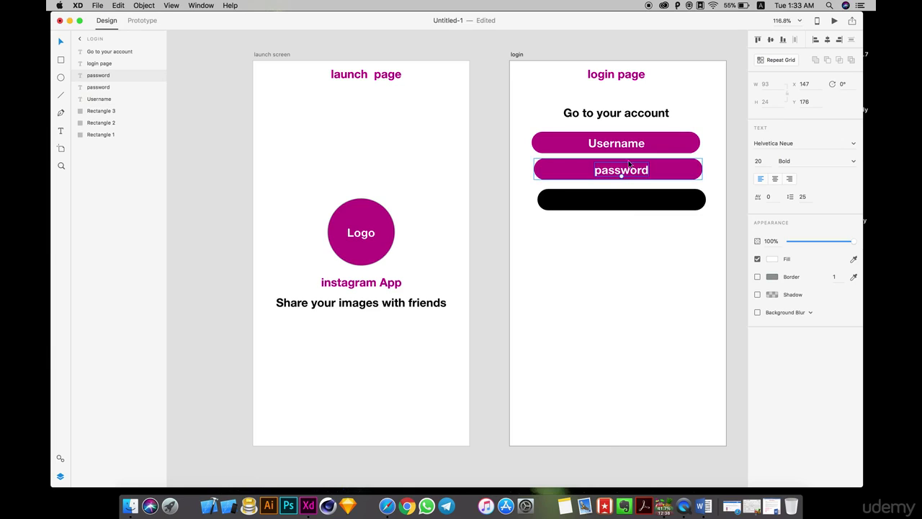
left_click_drag(634, 176, 634, 207)
- Relabel the copied text 'log in' and centre it on the black button
key("l")
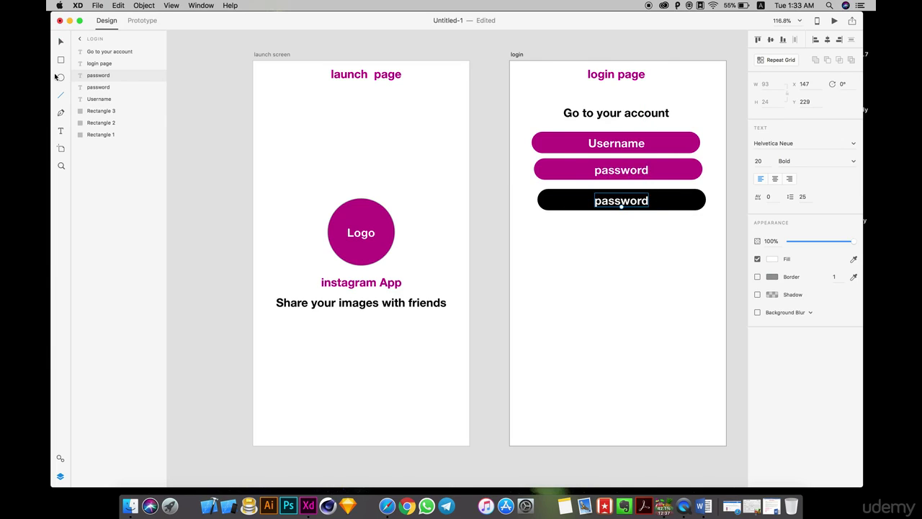
key("t")
double_click(638, 201)
left_click(639, 205)
left_click(61, 41)
double_click(638, 203)
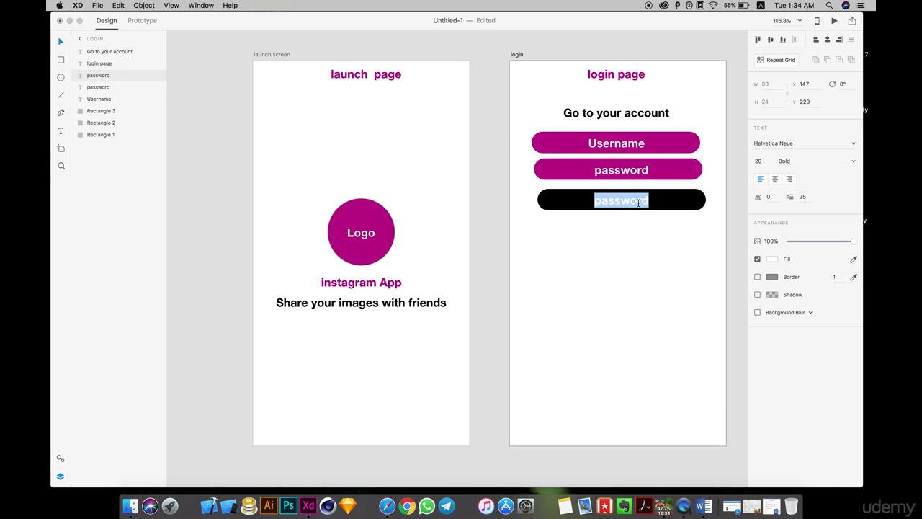
type("log inn")
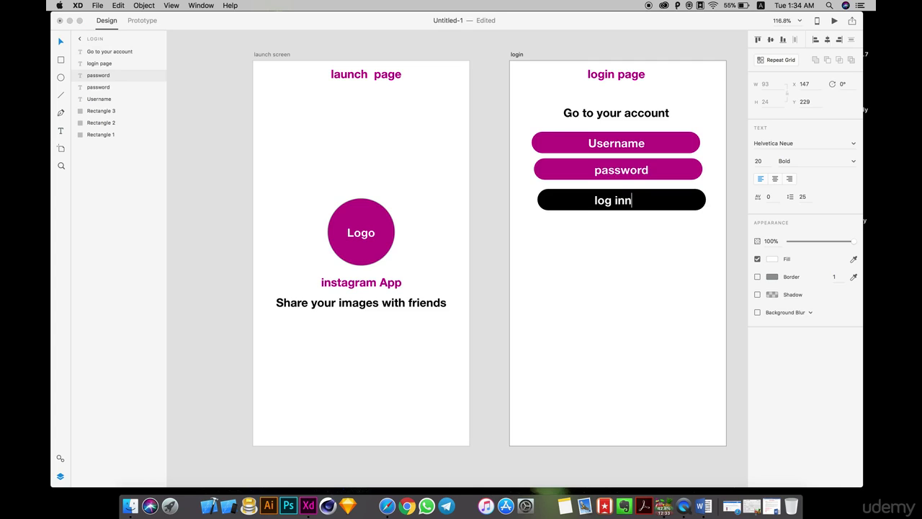
key("Escape")
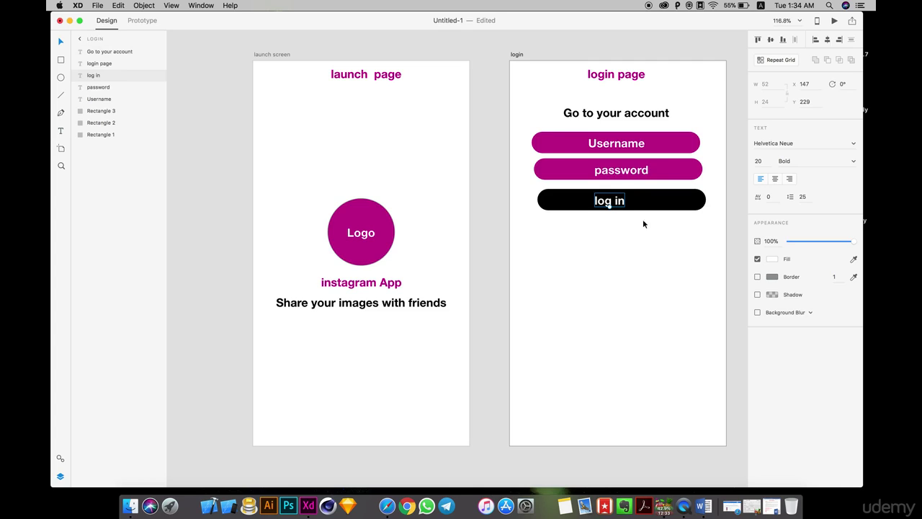
left_click_drag(623, 202, 638, 203)
left_click(615, 224)
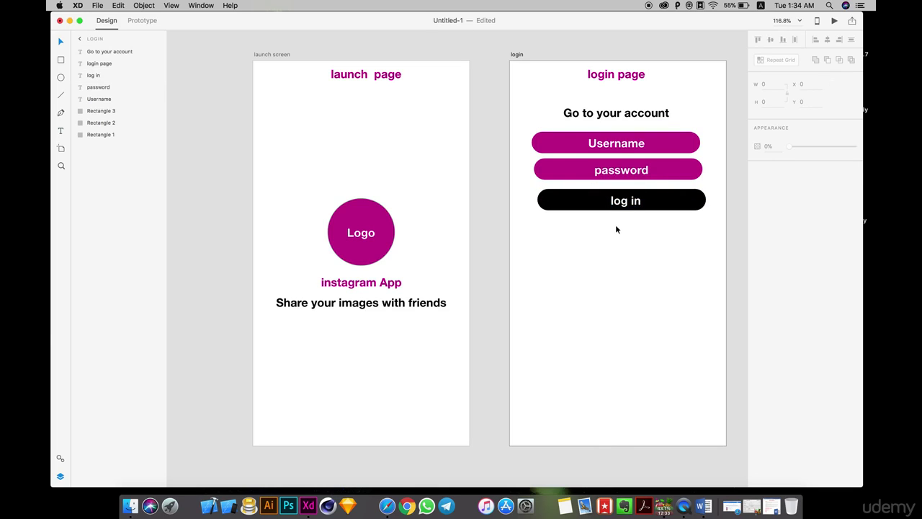
- Duplicate 'Go to your account' under the log in button, retype it 'Forget password', and centre it
left_click(618, 114)
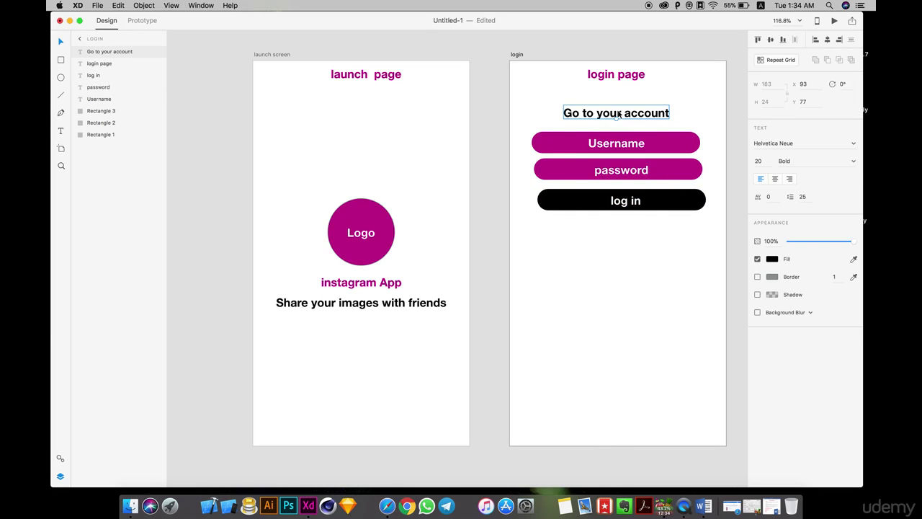
key("super+d")
left_click_drag(618, 114, 657, 228)
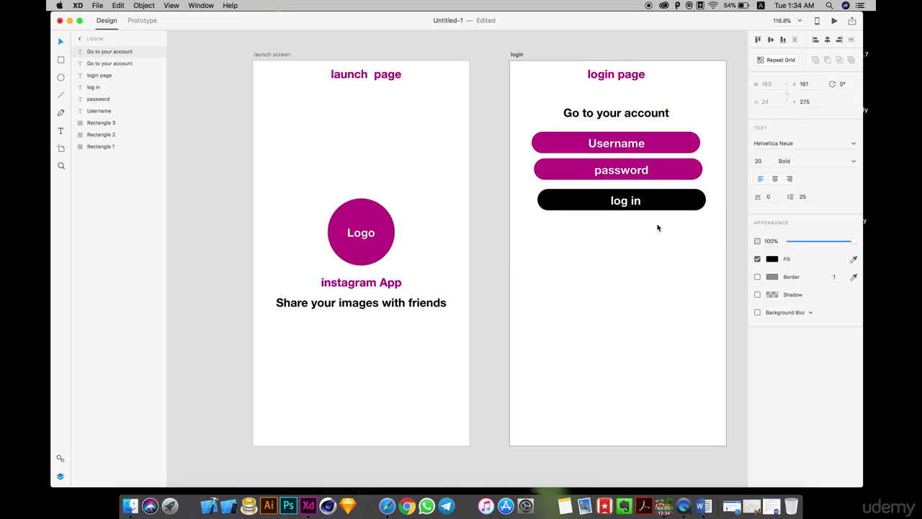
double_click(658, 228)
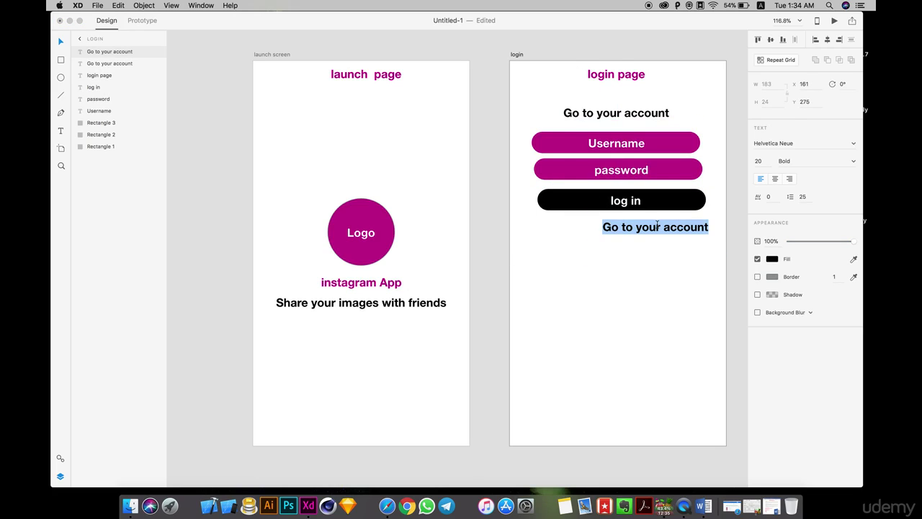
type("Forget")
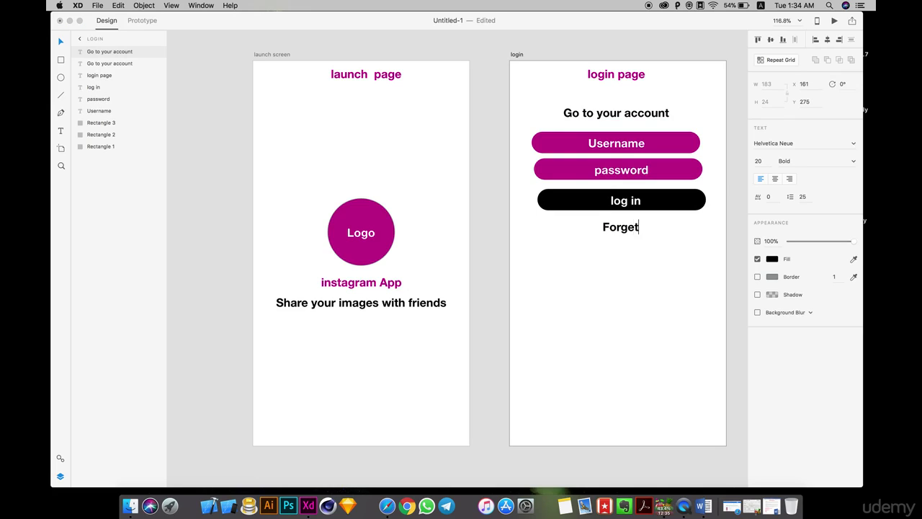
type(" password")
key("Escape")
left_click_drag(675, 232, 654, 232)
left_click(652, 252)
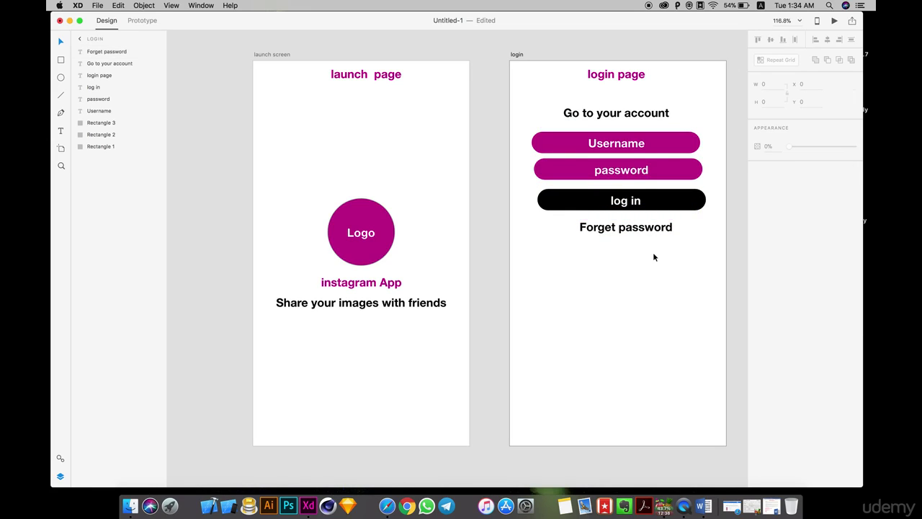
left_click_drag(713, 213, 621, 145)
left_click(506, 135)
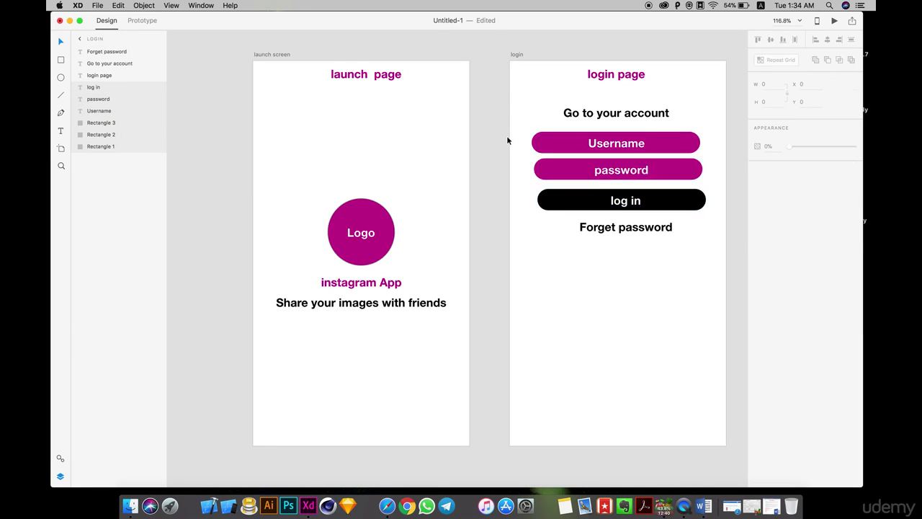
- Group the Username, password and log in rectangles each with its label
left_click(625, 139)
left_click(625, 141, "shift")
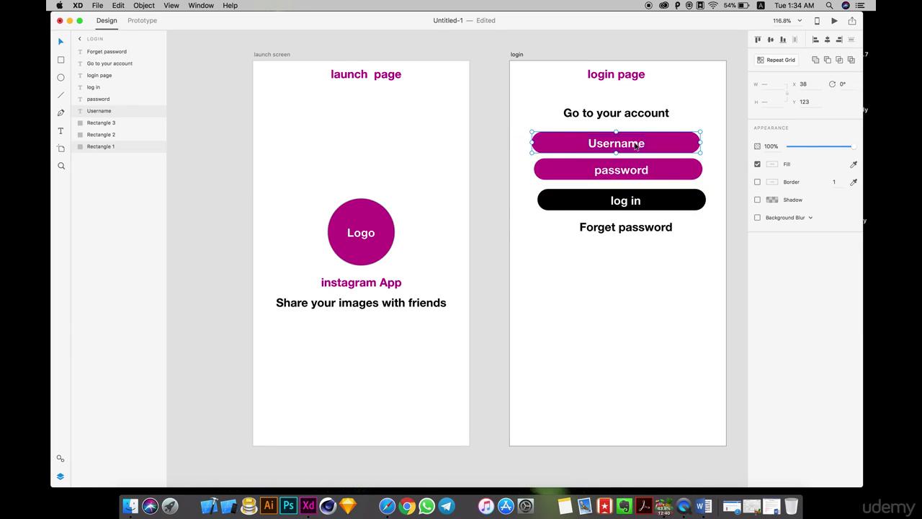
key("super+g")
left_click(538, 168)
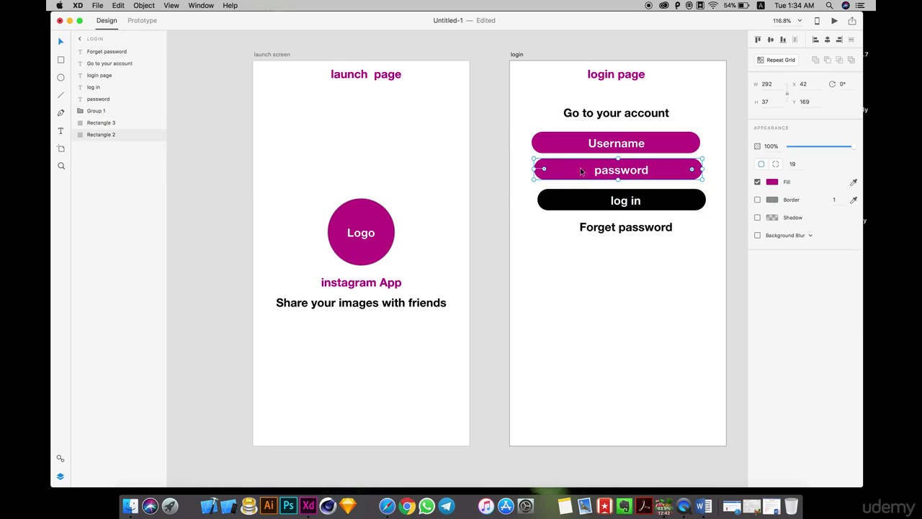
left_click(618, 170, "shift")
key("super+g")
left_click(541, 200)
left_click_drag(533, 200, 629, 202)
key("super+g")
left_click(656, 296)
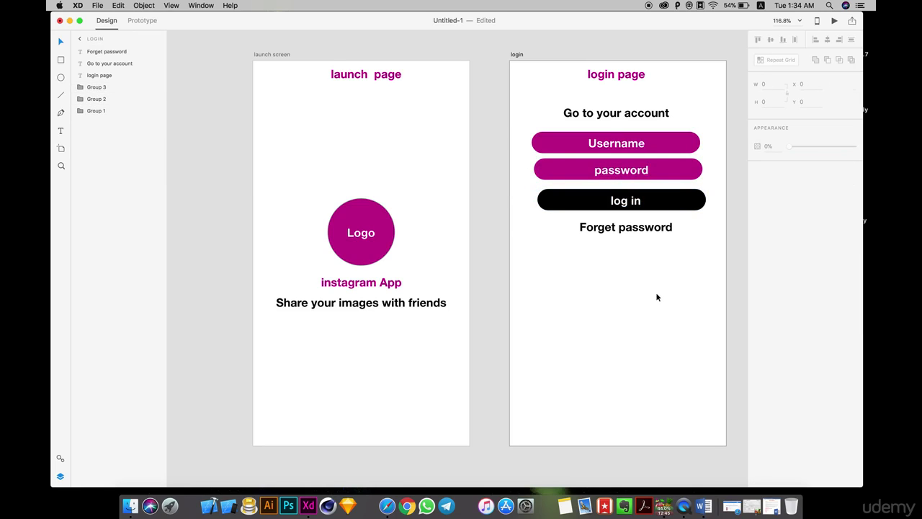
- Distribute the three button groups vertically and space Forget password evenly below log in
left_click_drag(708, 211, 669, 129)
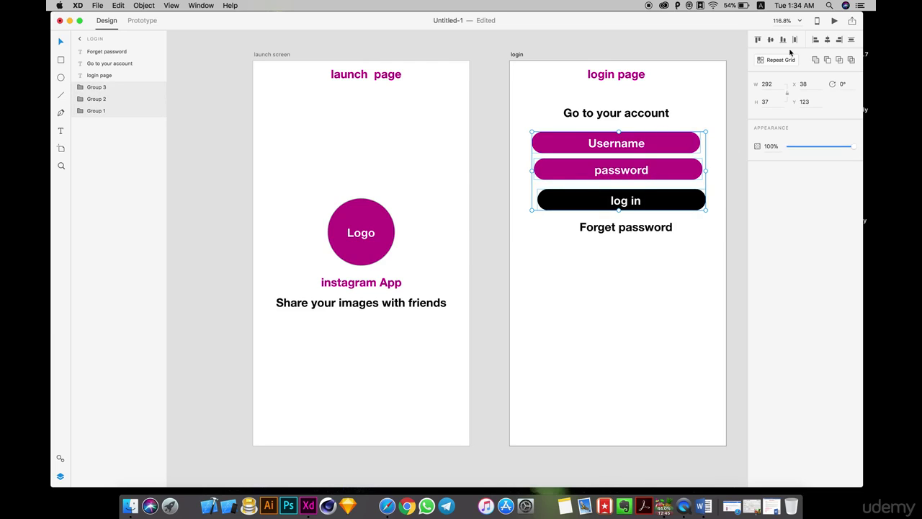
left_click(849, 43)
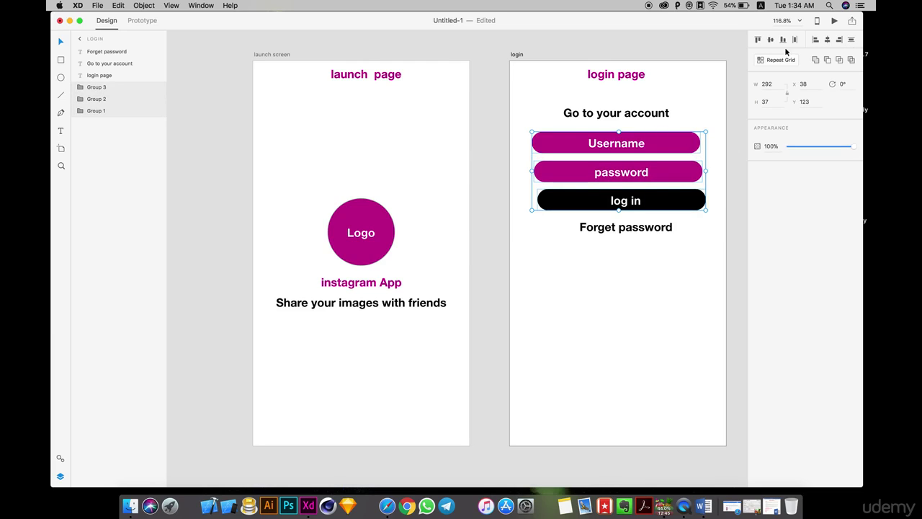
left_click(652, 229)
left_click_drag(652, 229, 645, 232)
left_click(647, 269)
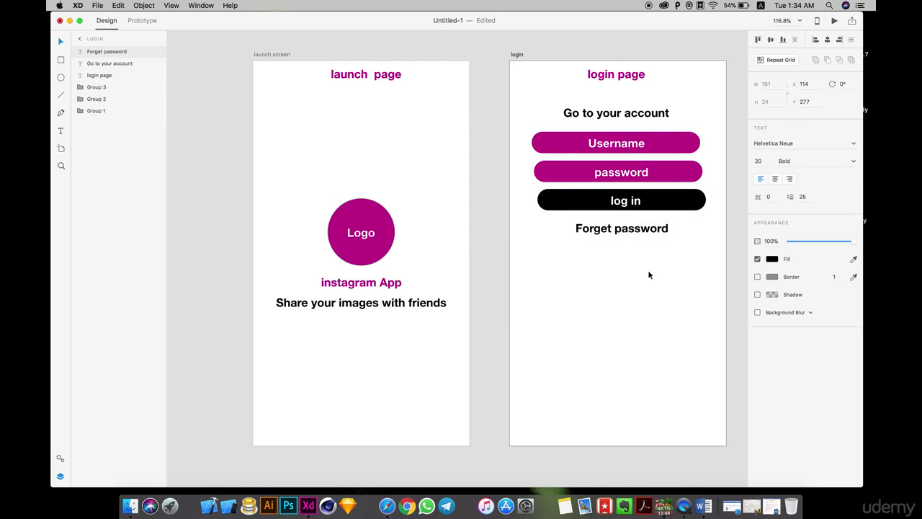
left_click_drag(647, 270, 577, 156)
left_click(616, 305)
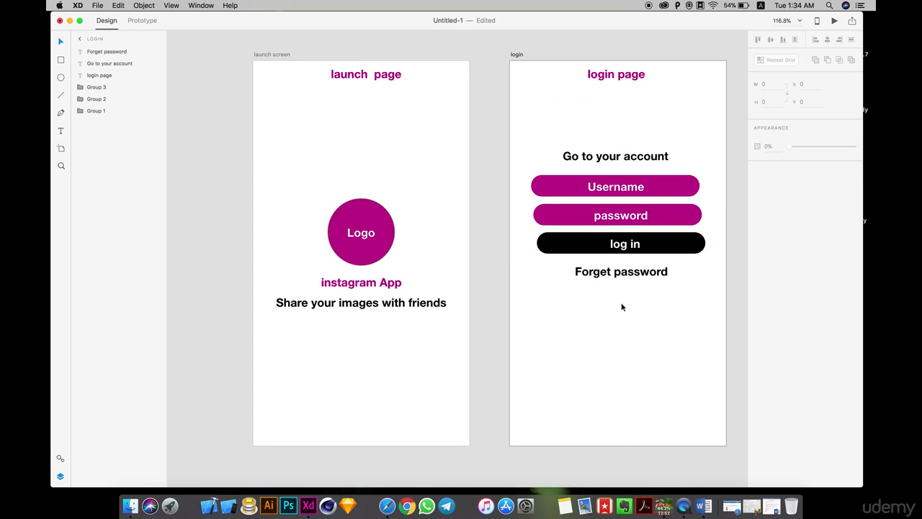
- Duplicate 'Go to your account' below Forget password, retype it 'or', and centre it
left_click(608, 157)
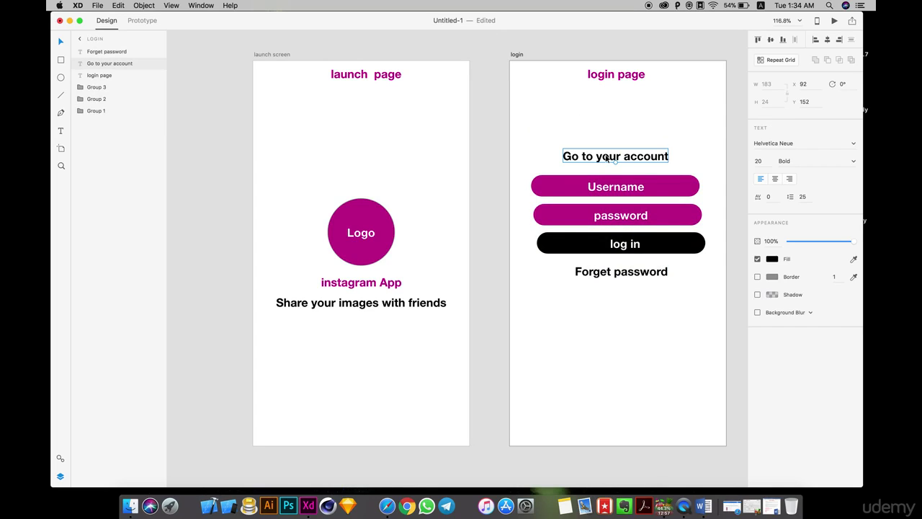
left_click_drag(607, 158, 612, 304)
double_click(612, 304)
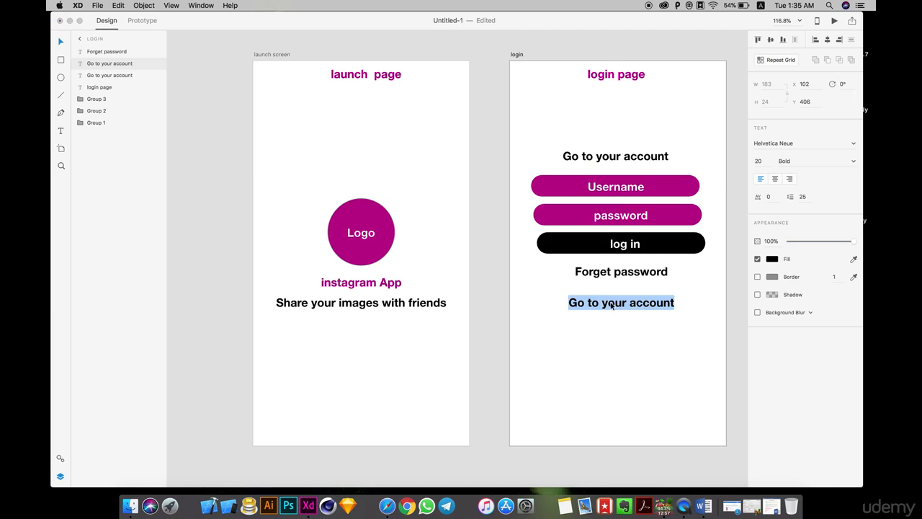
left_click(620, 305)
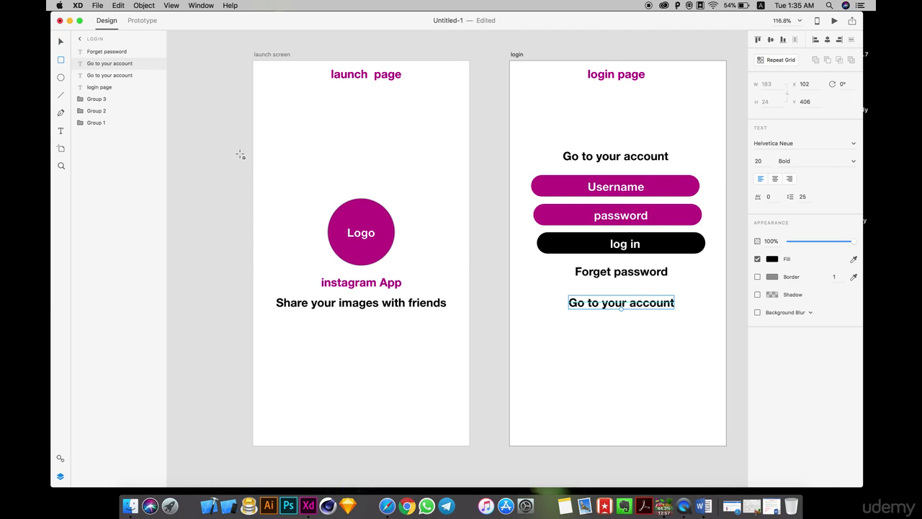
key("v")
double_click(620, 305)
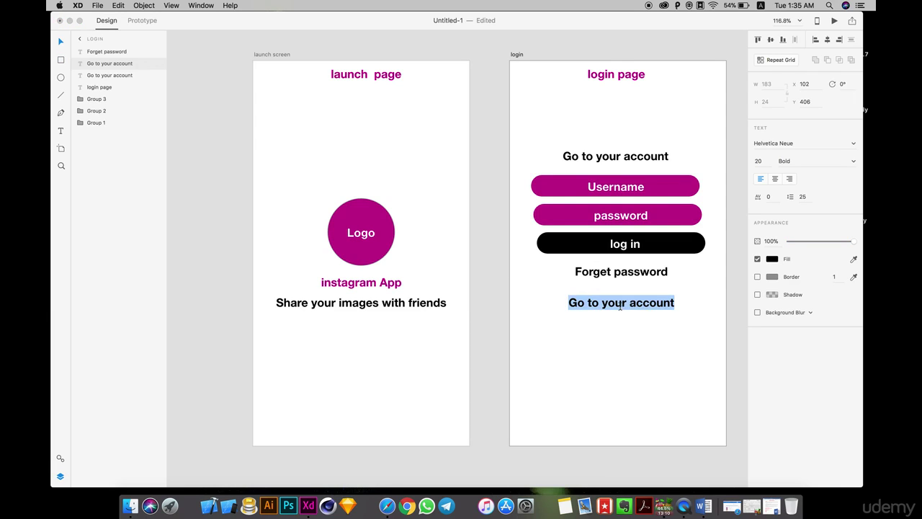
type("or")
key("Escape")
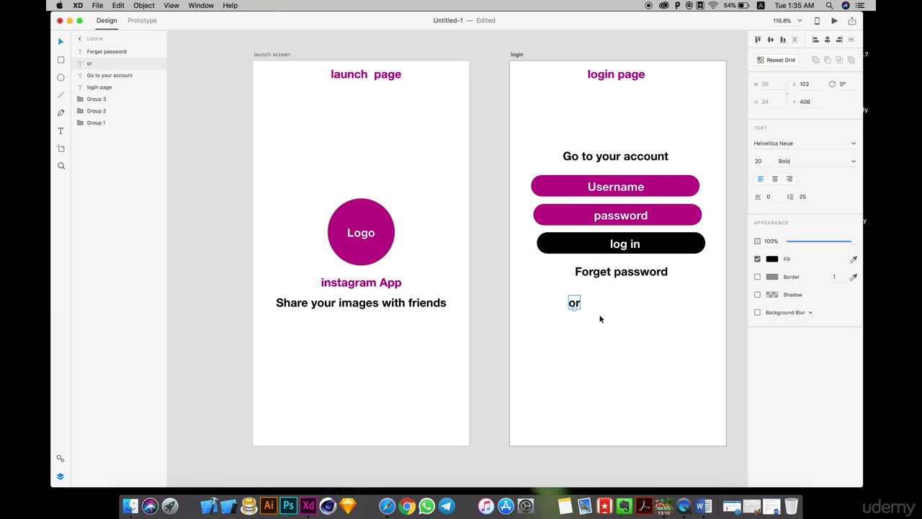
left_click_drag(577, 305, 626, 306)
- Fill the 'or' text with the magenta sampled from the password button
left_click(772, 259)
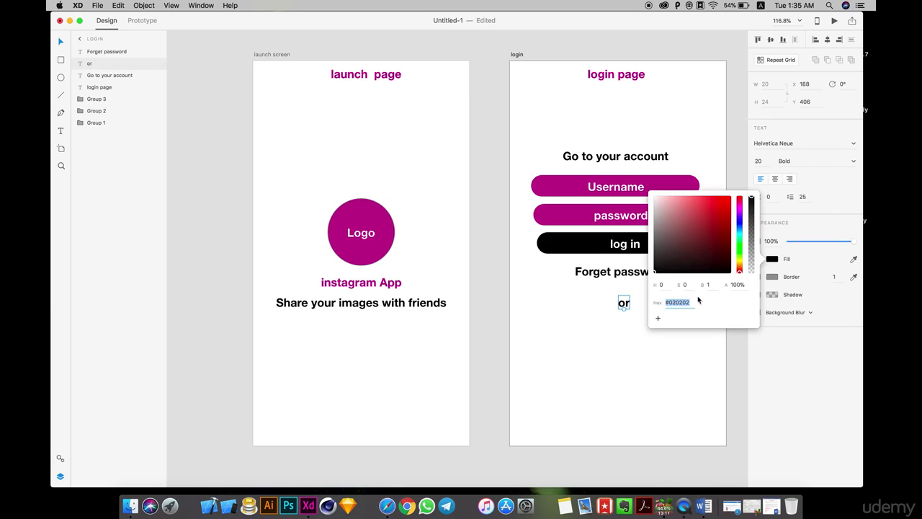
left_click(854, 260)
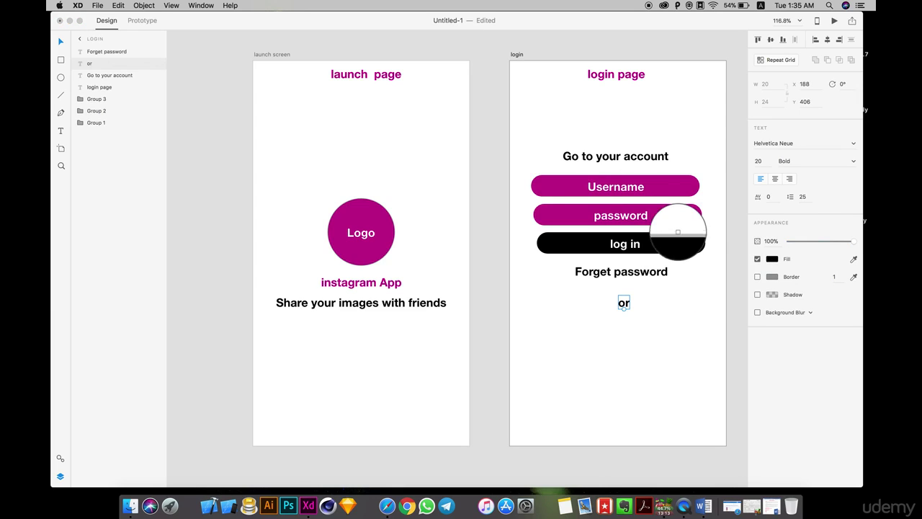
left_click(677, 223)
left_click(668, 340)
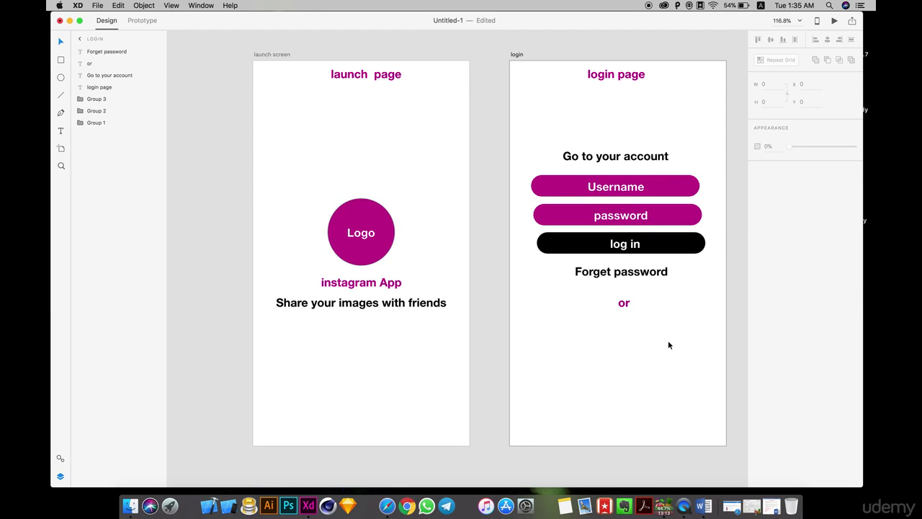
left_click(702, 245)
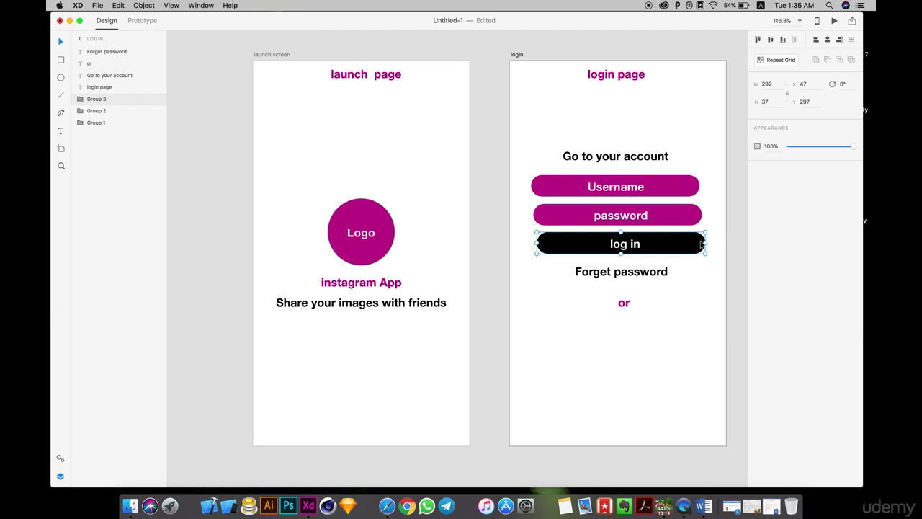
- Place two copies of the log in button below 'or'
key("super+d")
left_click_drag(701, 245, 693, 314)
left_click_drag(693, 320, 707, 362)
- Relabel the upper copy 'Facebook', centre its label, and select the lower copy's label
double_click(643, 334)
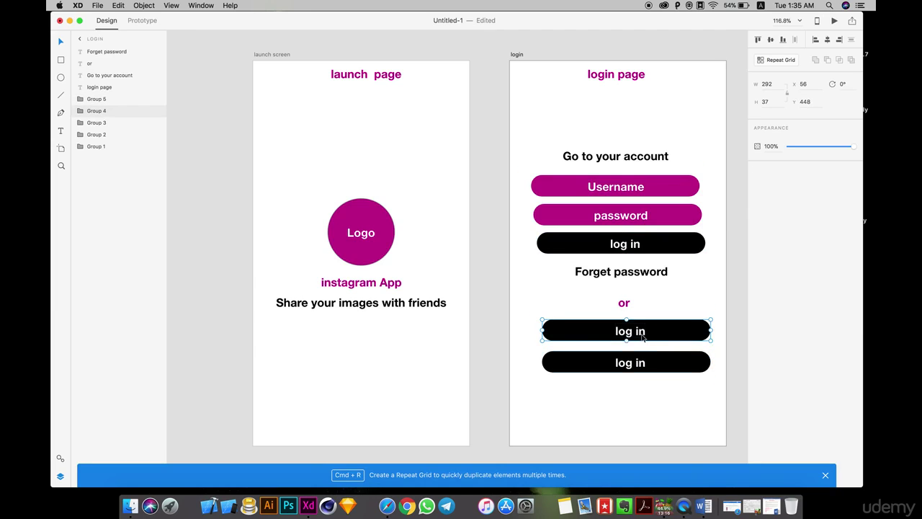
double_click(637, 335)
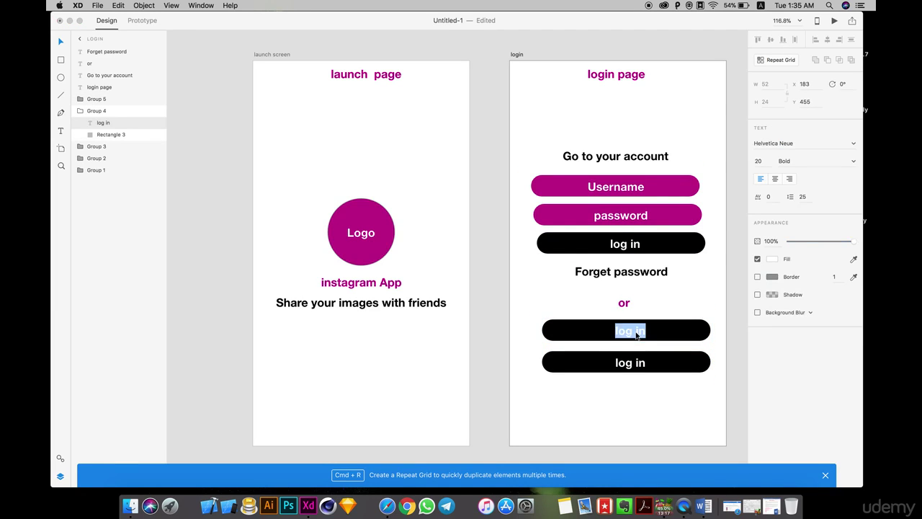
key("Escape")
double_click(636, 334)
type("Facebook")
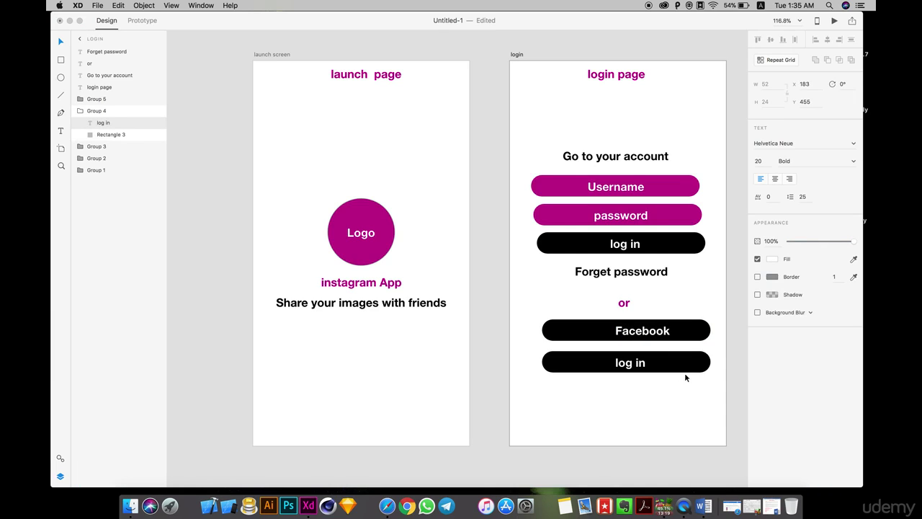
key("Escape")
left_click_drag(660, 337, 641, 337)
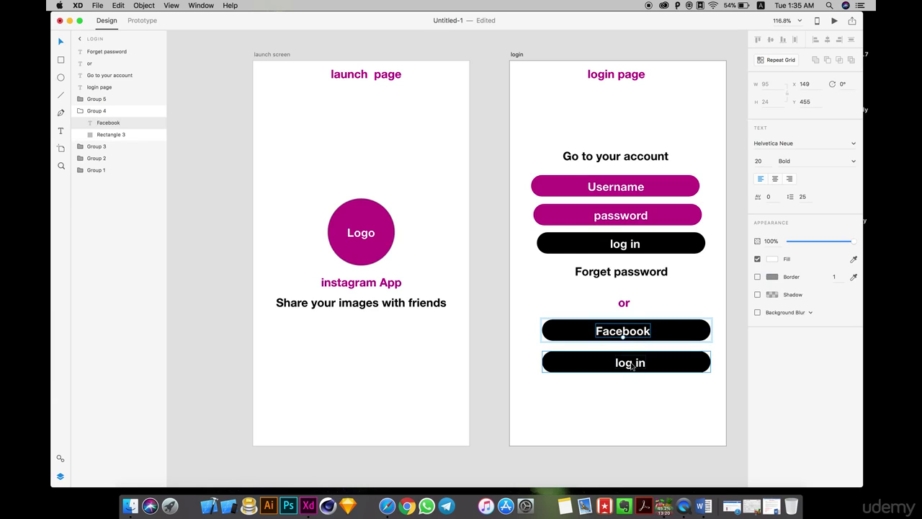
left_click(630, 363)
double_click(630, 362)
double_click(630, 363)
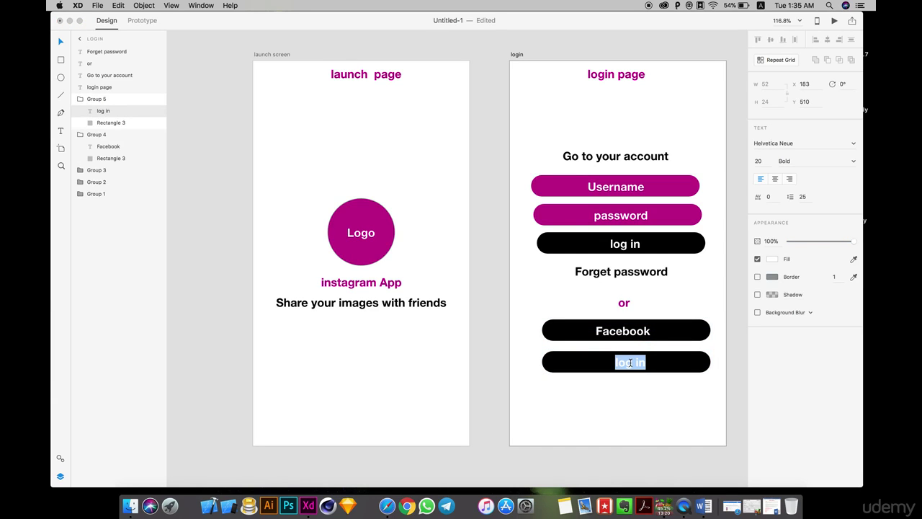
- Label the lower button 'twitter' and fill the Facebook button blue (#098ACE)
type("twitter")
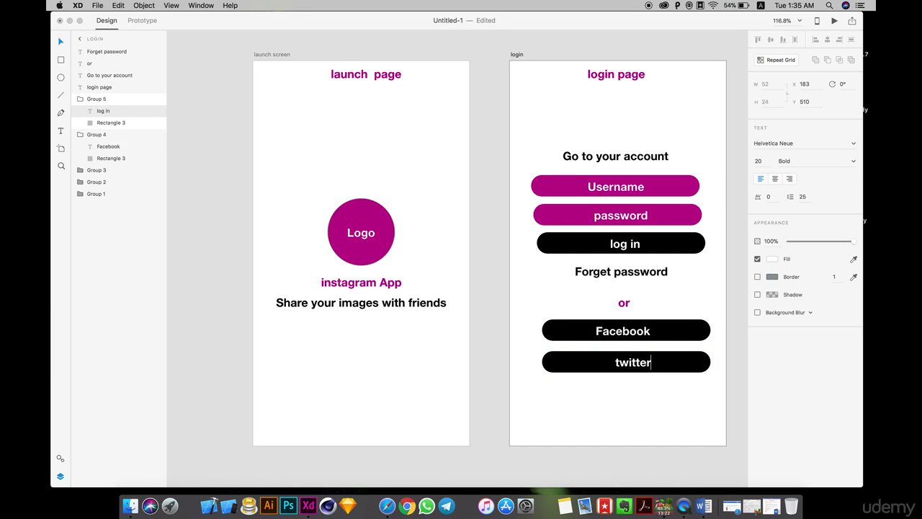
key("Escape")
double_click(696, 331)
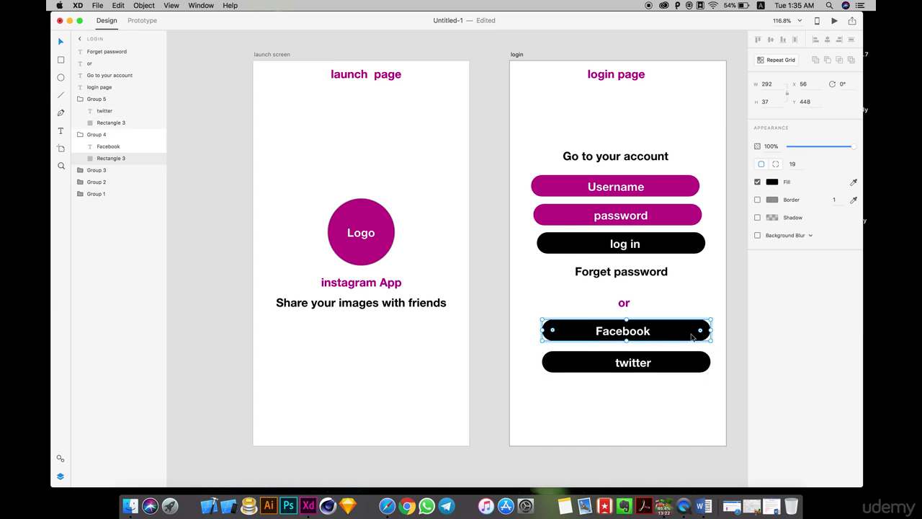
left_click(772, 184)
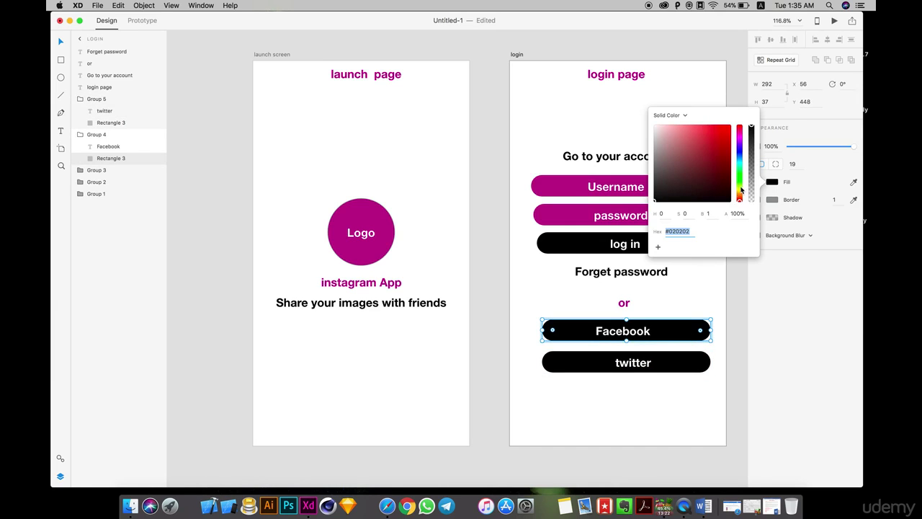
left_click_drag(744, 160, 741, 160)
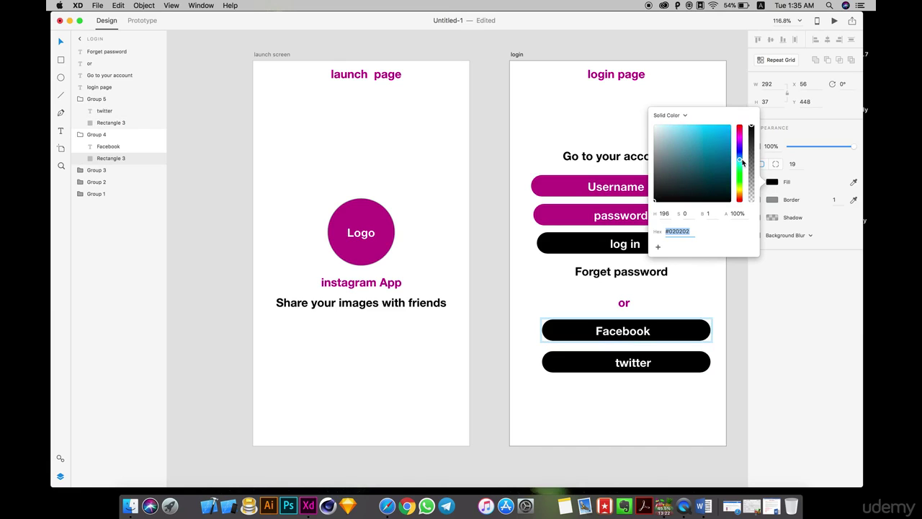
left_click(727, 142)
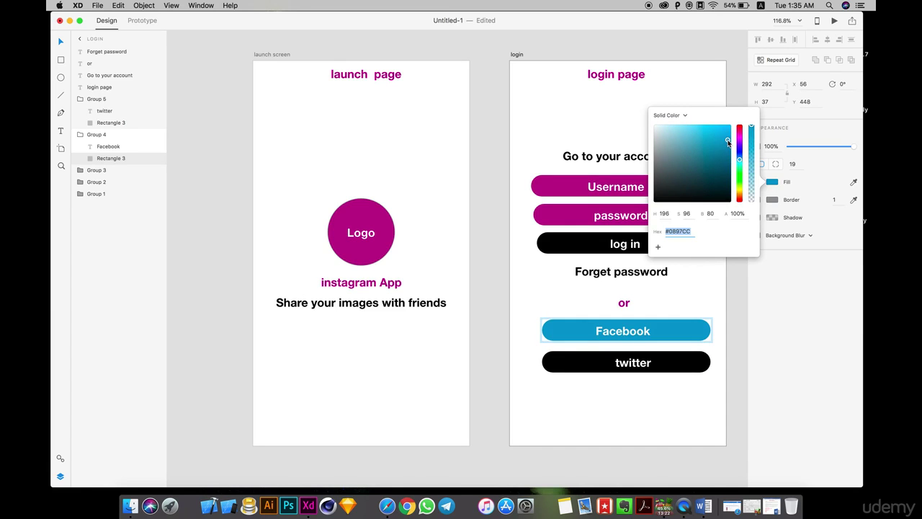
left_click(739, 156)
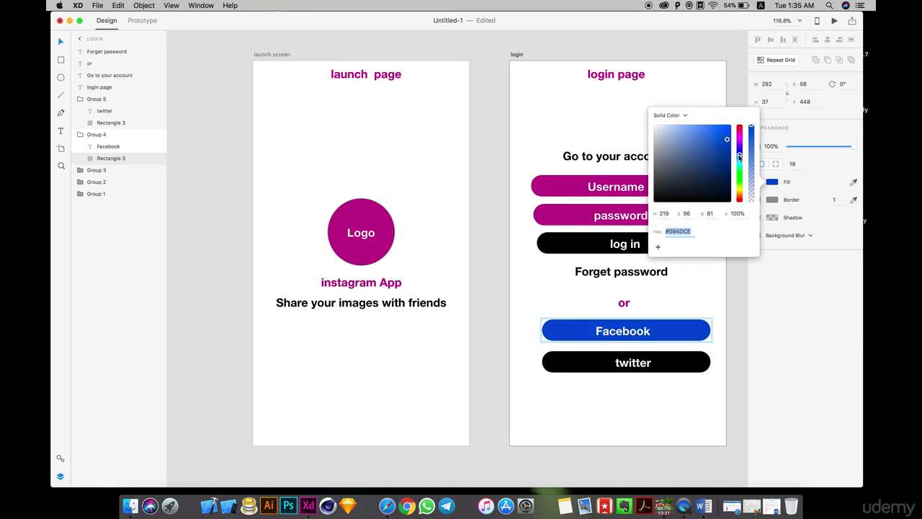
left_click_drag(739, 156, 739, 160)
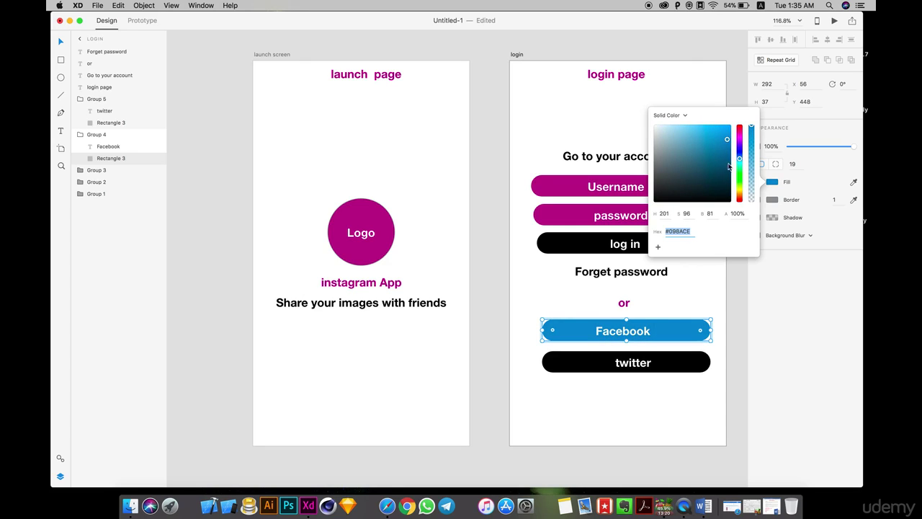
left_click(728, 152)
left_click(685, 408)
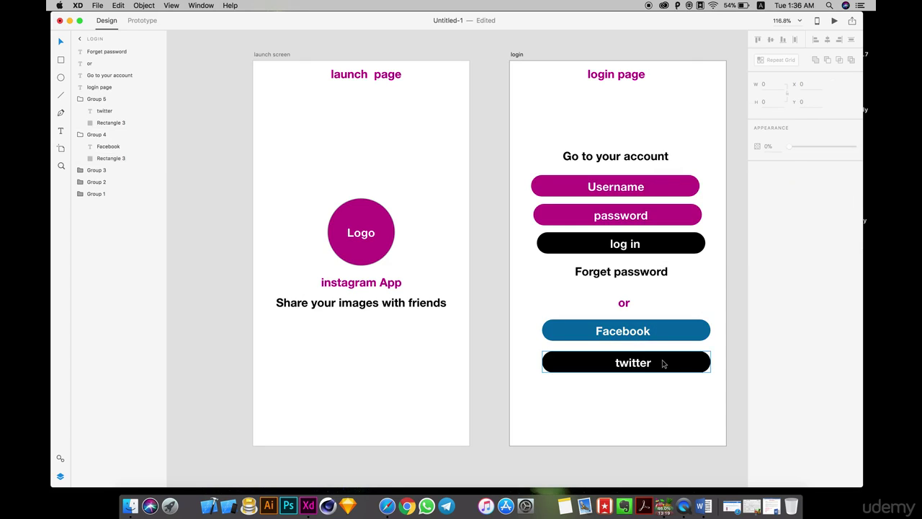
- Change the twitter button rectangle's fill from black to a bright cyan
double_click(663, 365)
left_click(774, 182)
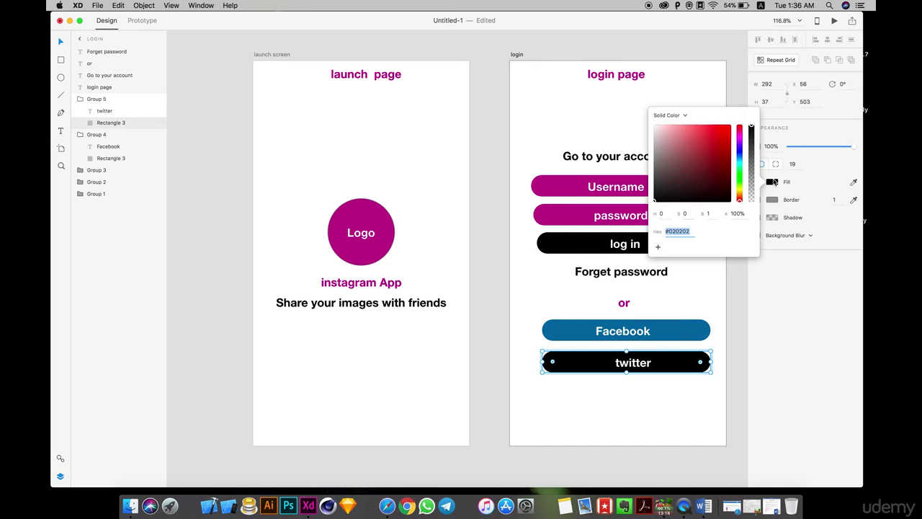
left_click(741, 166)
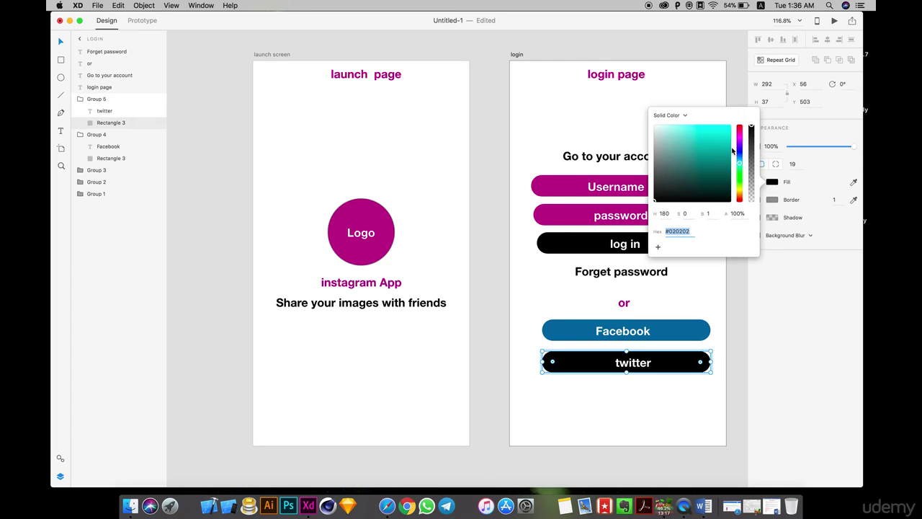
left_click_drag(735, 152, 741, 161)
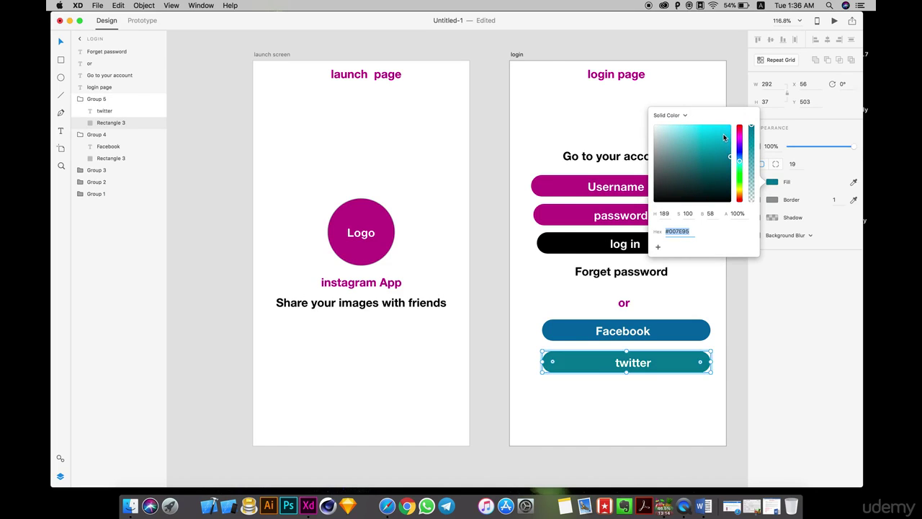
left_click(723, 133)
left_click(680, 437)
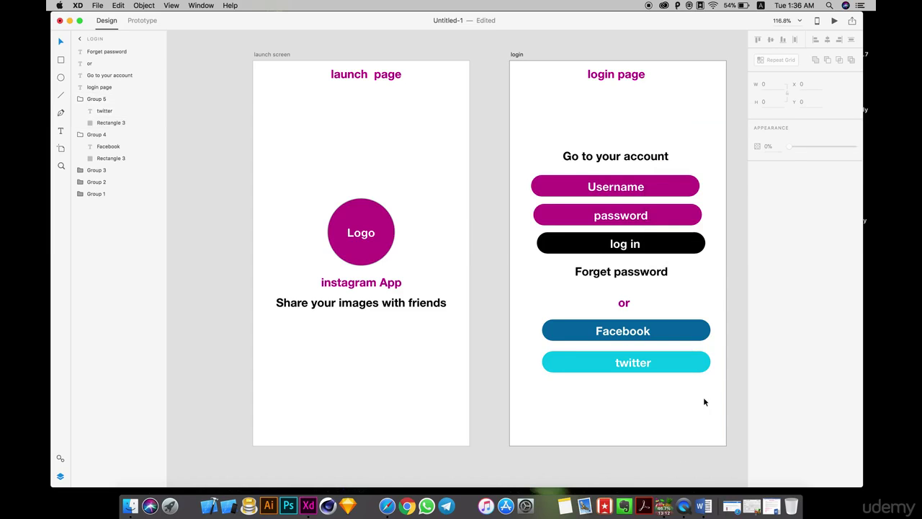
mouse_move(703, 397)
left_mouse_down()
mouse_move(629, 353)
mouse_move(702, 400)
left_mouse_up()
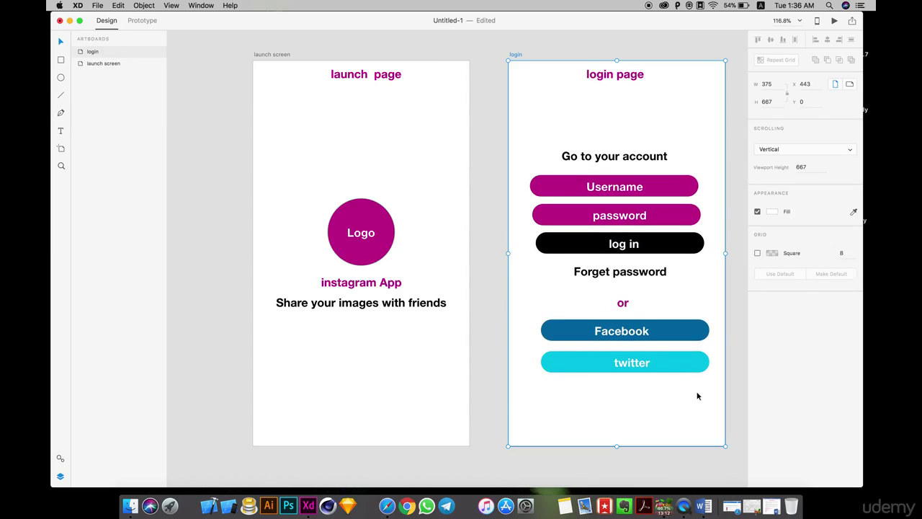
- Move the 'or' label and the Facebook and twitter buttons up slightly together
left_click(628, 410)
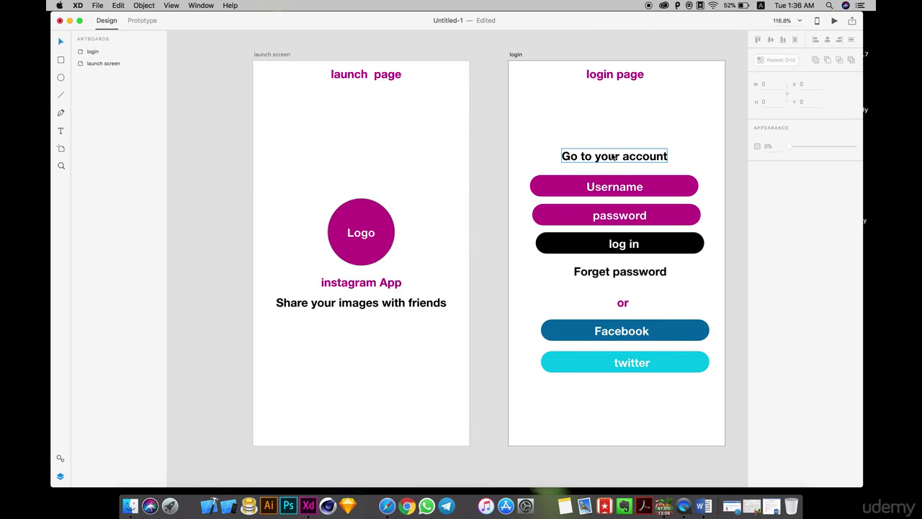
left_click(642, 364)
left_click(617, 329, "shift")
left_click(620, 304, "shift")
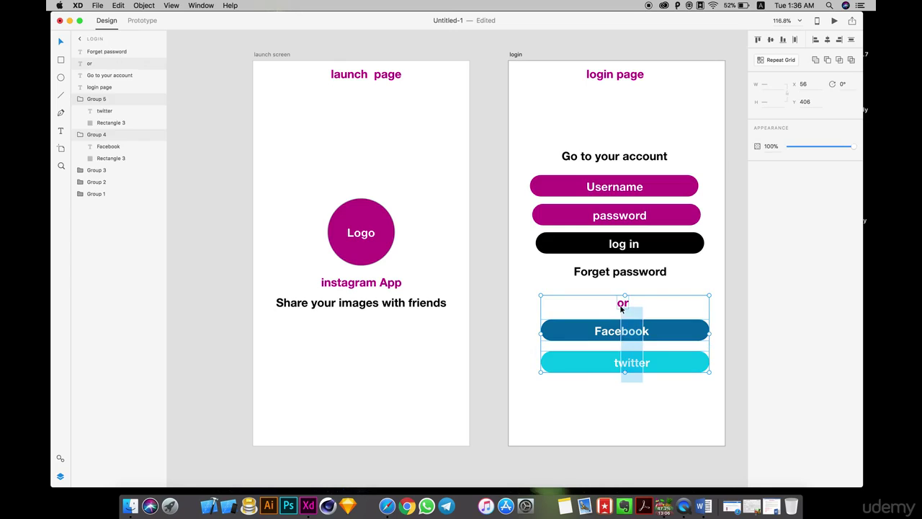
left_click_drag(620, 305, 620, 301)
- Duplicate the 'Go to your account' text to near the login artboard's bottom
left_click(631, 389)
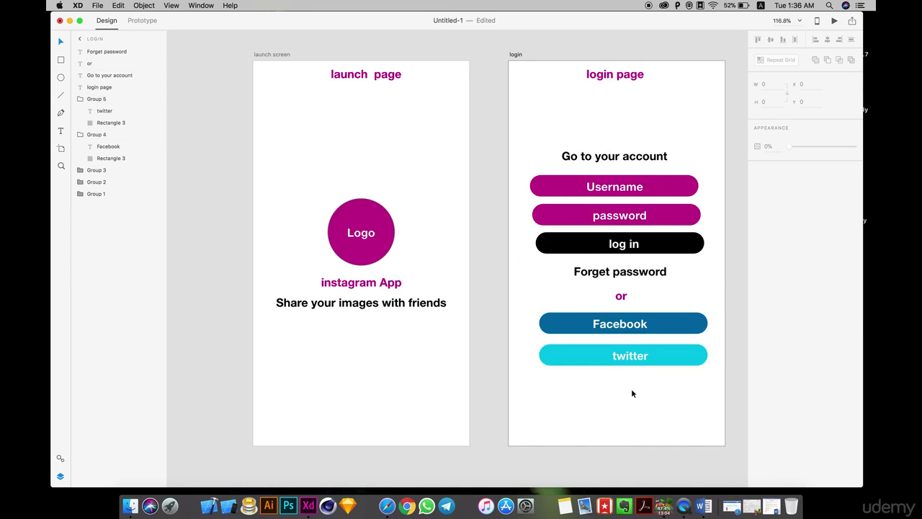
left_click(581, 155)
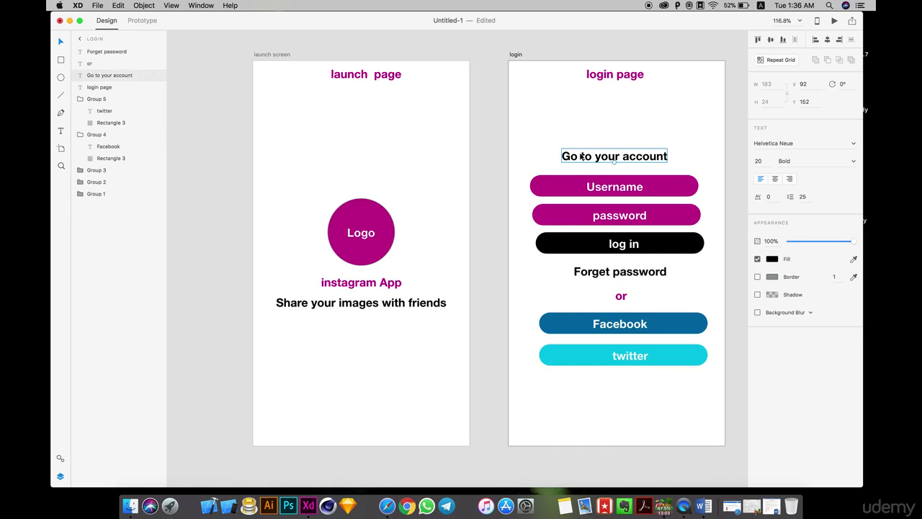
left_click_drag(581, 156, 584, 421)
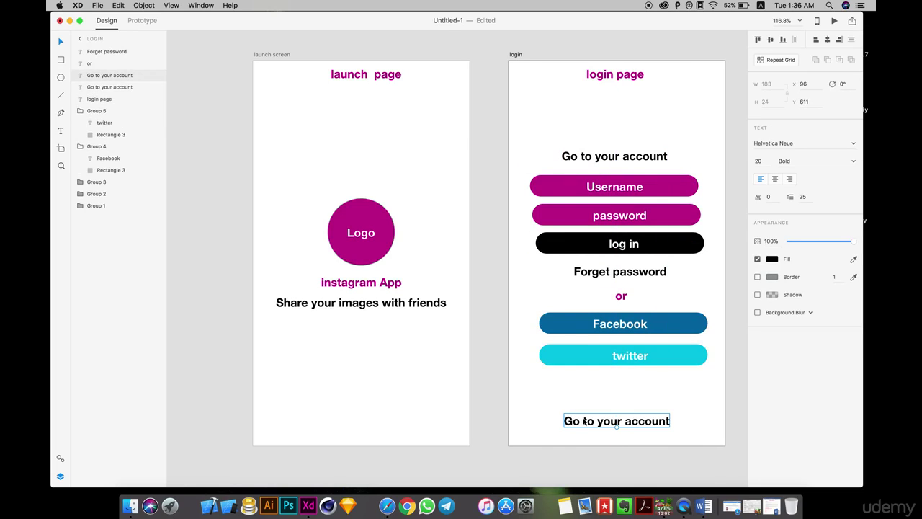
- Retype the bottom copy as 'if you dont have account click here' and shift it left
double_click(583, 420)
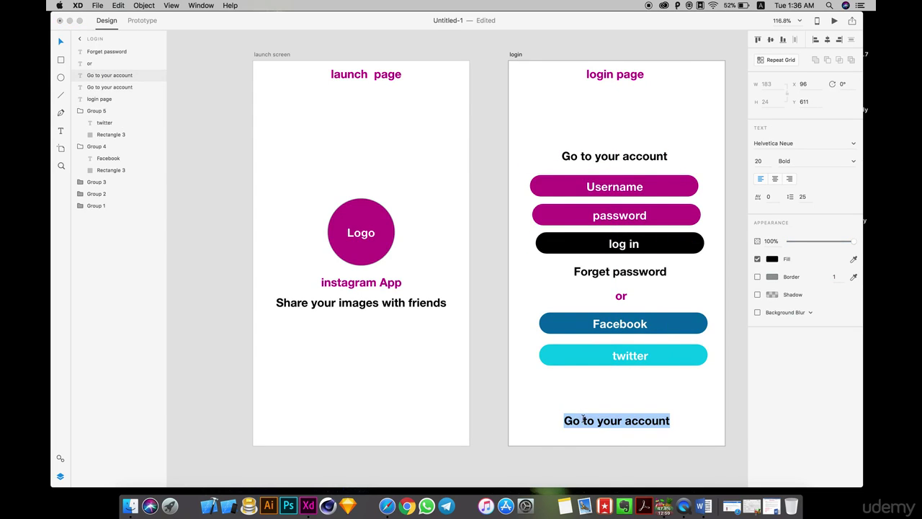
type("if you c")
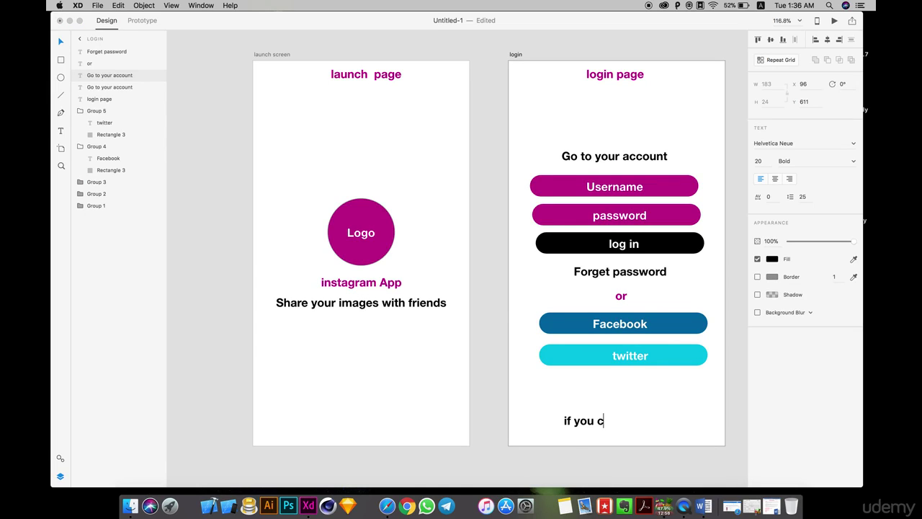
type("an not")
key("BackSpace")
key("BackSpace")
key("BackSpace")
key("BackSpace")
key("BackSpace")
key("BackSpace")
key("BackSpace")
type("dont have account")
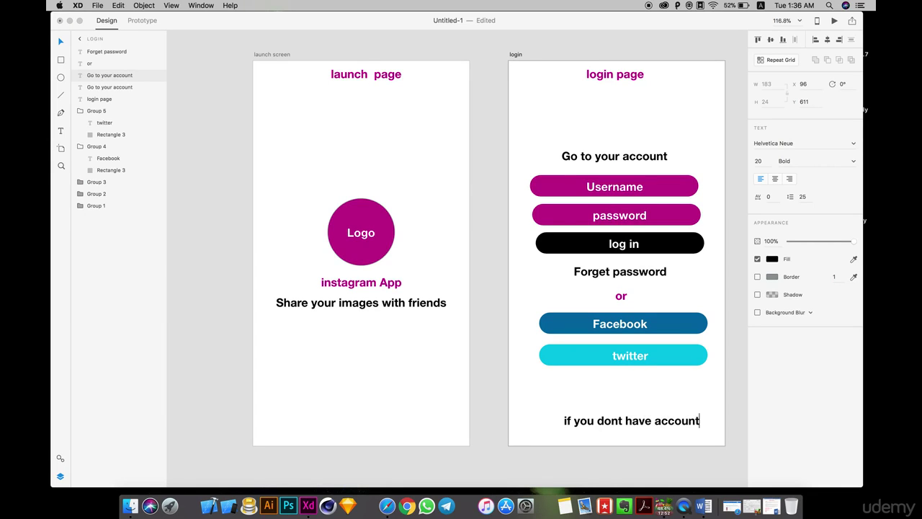
type(" click her")
key("Escape")
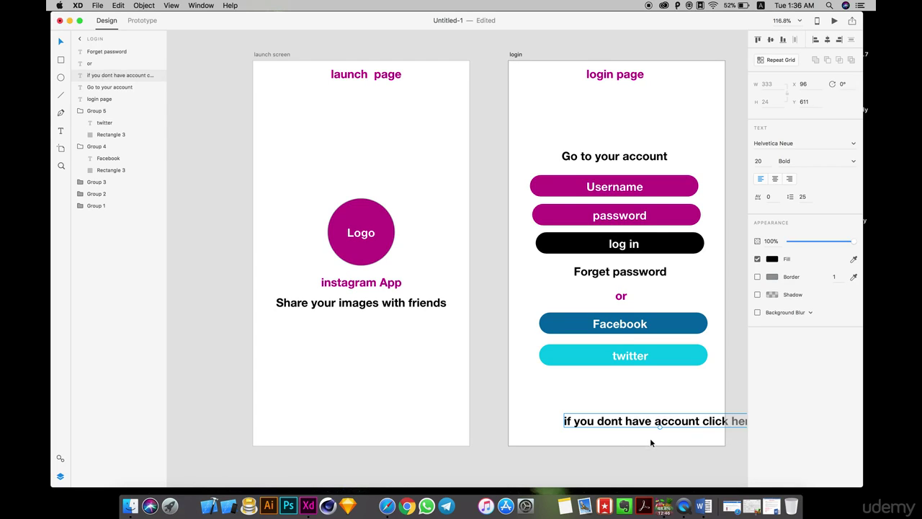
left_click_drag(652, 424, 610, 429)
- Select the words 'click here' within the bottom sentence
double_click(664, 427)
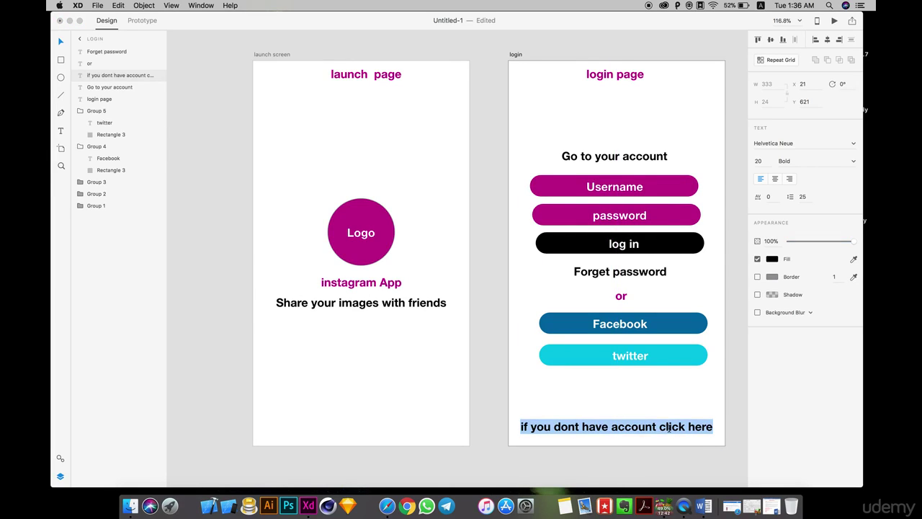
left_click(661, 427)
left_click_drag(659, 427, 717, 425)
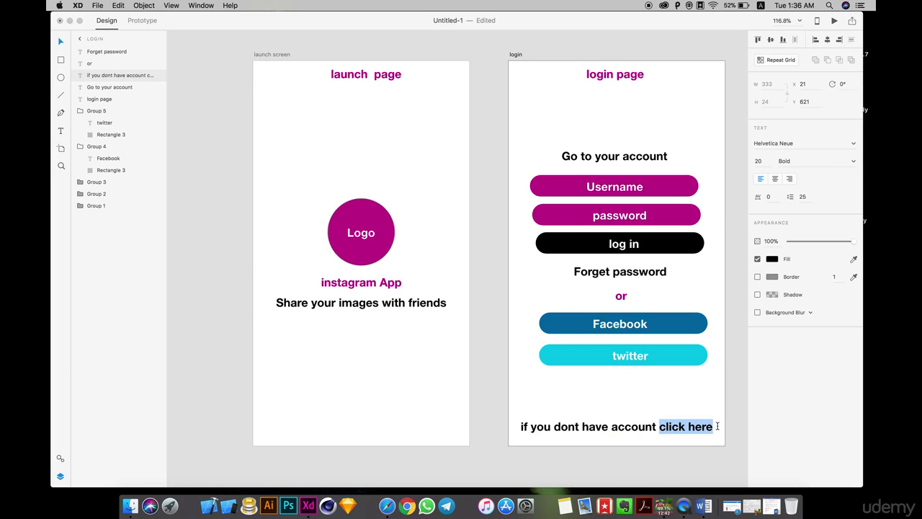
- Colour 'click here' blue by sampling the Facebook button's blue with the Fill eyedropper
left_click(777, 260)
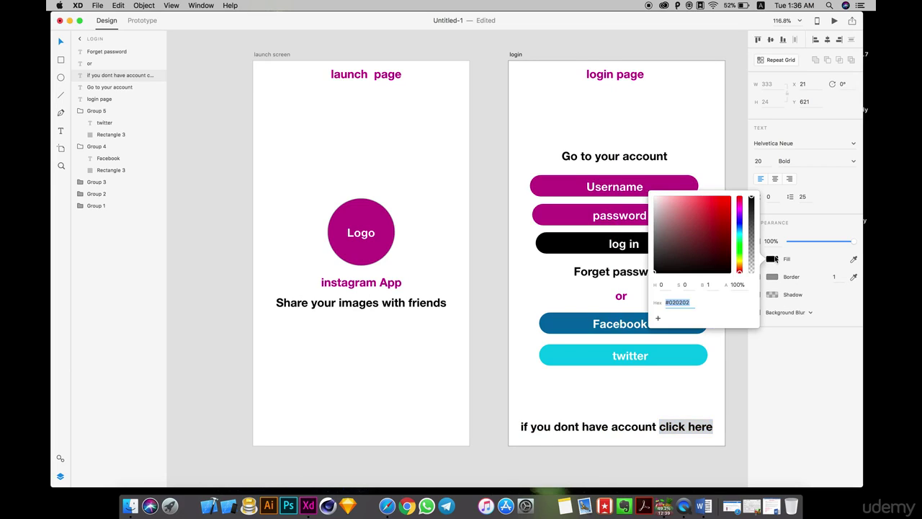
left_click(739, 219)
left_click_drag(739, 219, 739, 230)
left_click(725, 213)
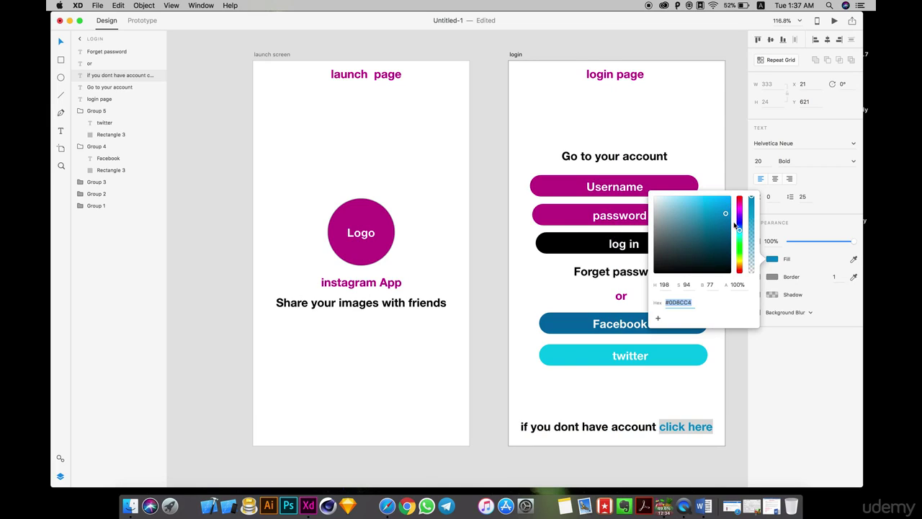
left_click(739, 225)
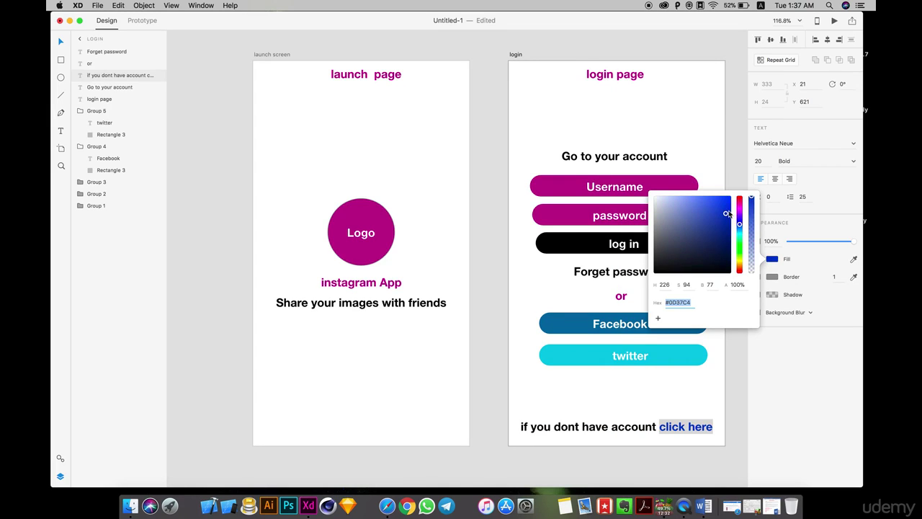
left_click(859, 261)
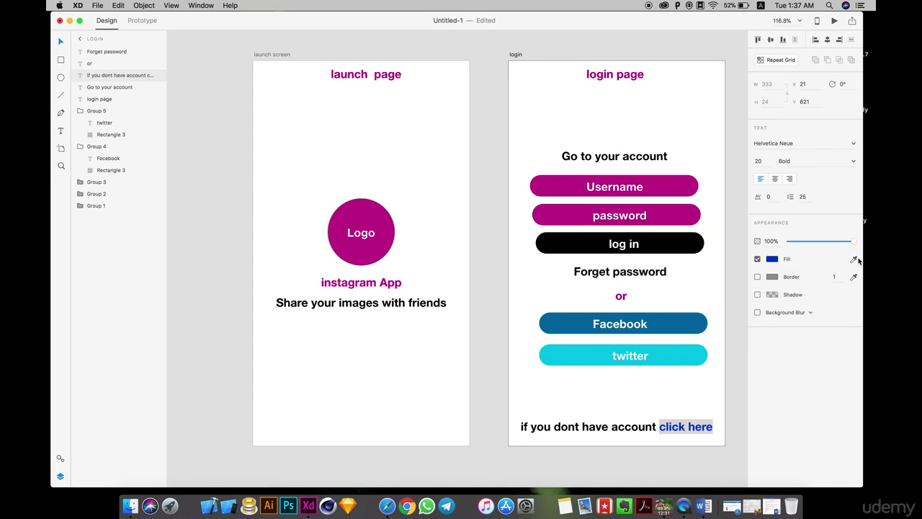
left_click(853, 259)
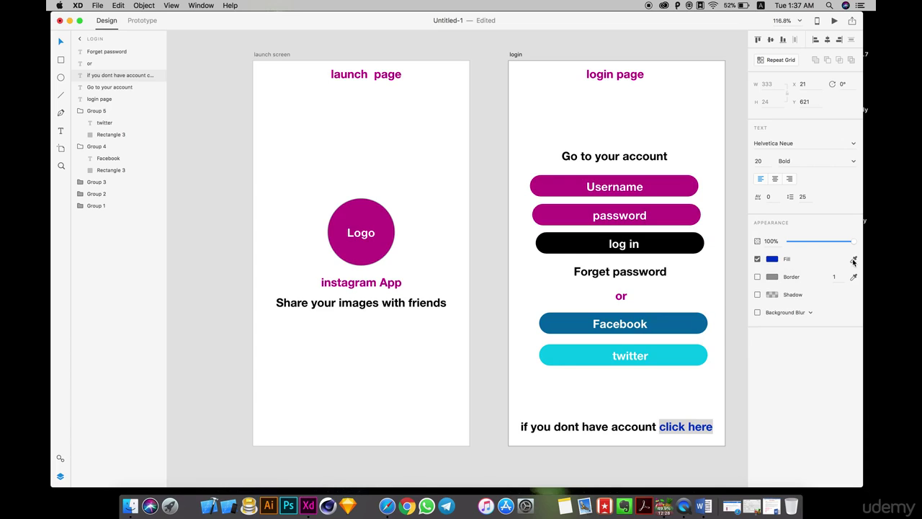
left_click(680, 325)
left_click(488, 377)
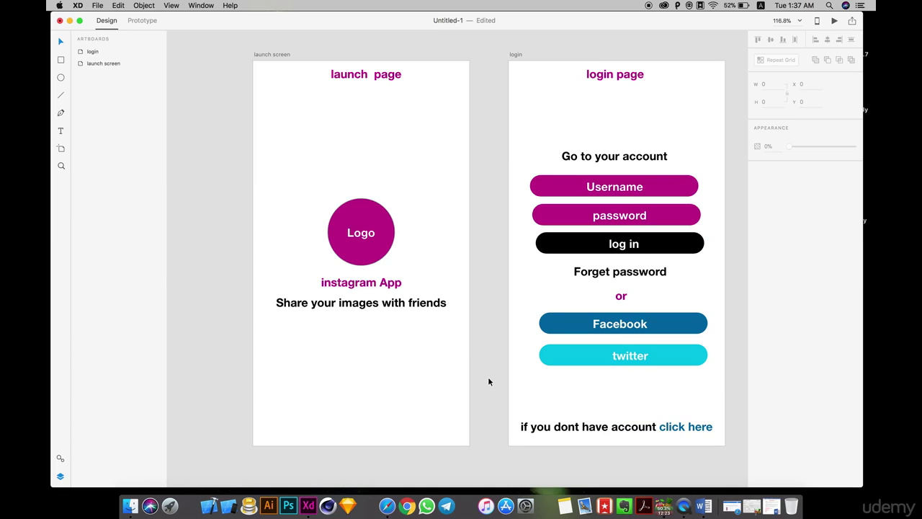
- Move the login content up and nudge the Facebook and twitter buttons slightly left
scroll(487, 376, "right", 3)
scroll(488, 376, "down", 1)
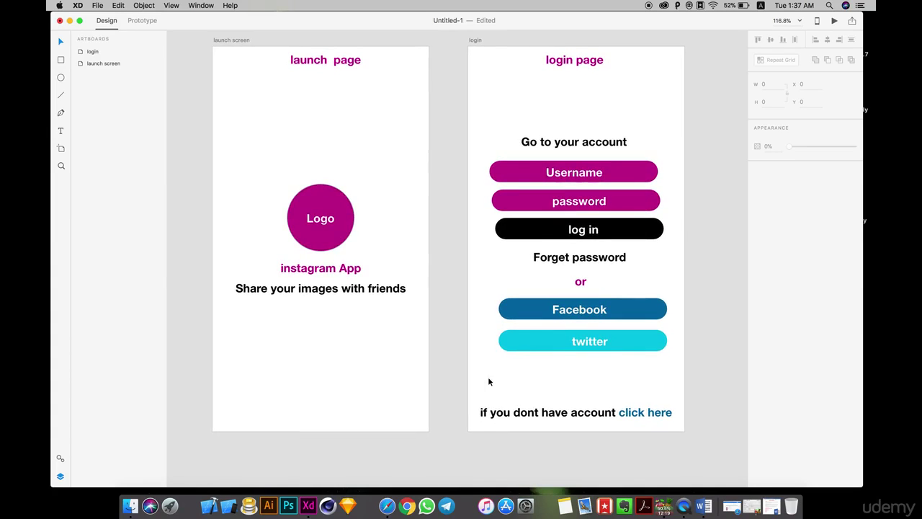
left_click_drag(621, 379, 569, 115)
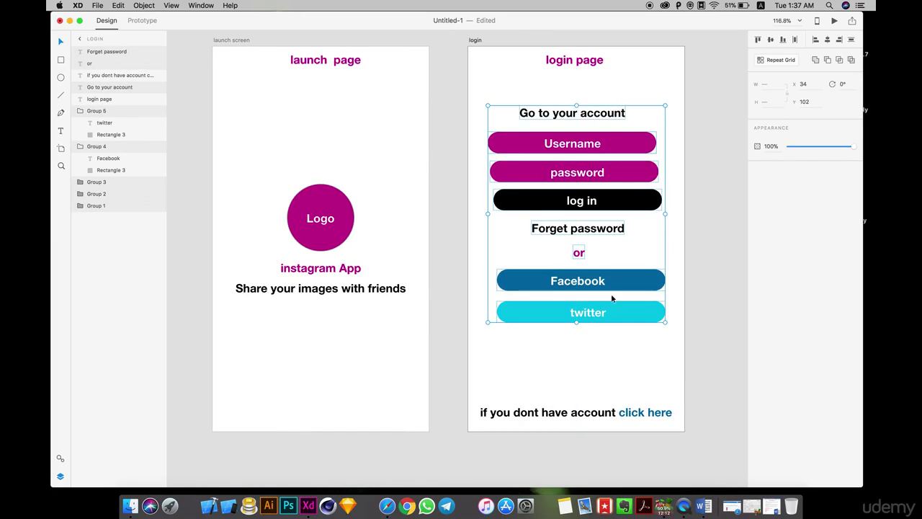
left_click(641, 382)
left_click_drag(629, 327, 591, 284)
left_click(672, 206)
- Align the right edges of the Username, password and log in buttons
left_click_drag(671, 210, 486, 130)
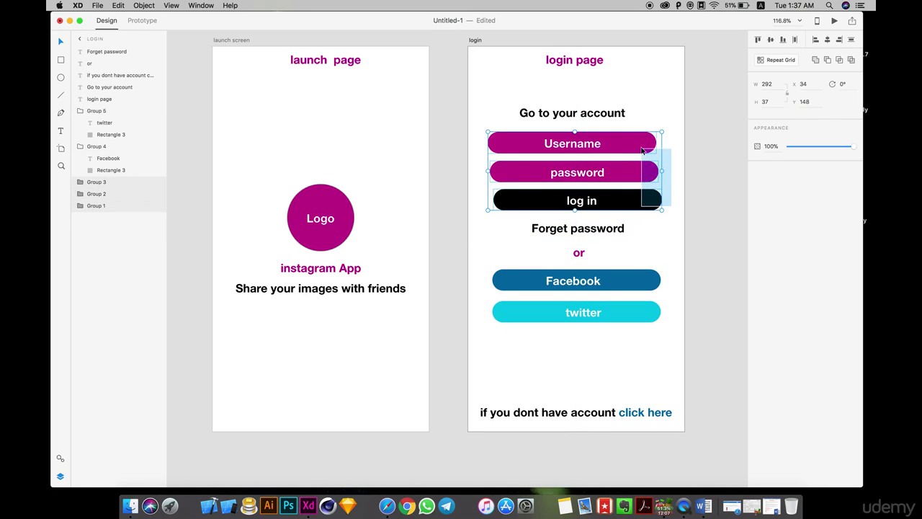
left_click(838, 42)
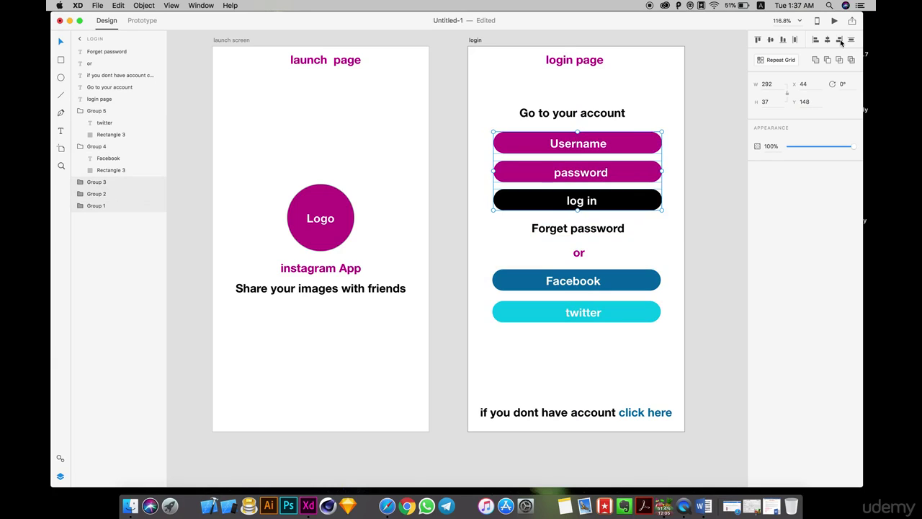
left_click_drag(660, 345, 614, 270)
left_click(647, 344)
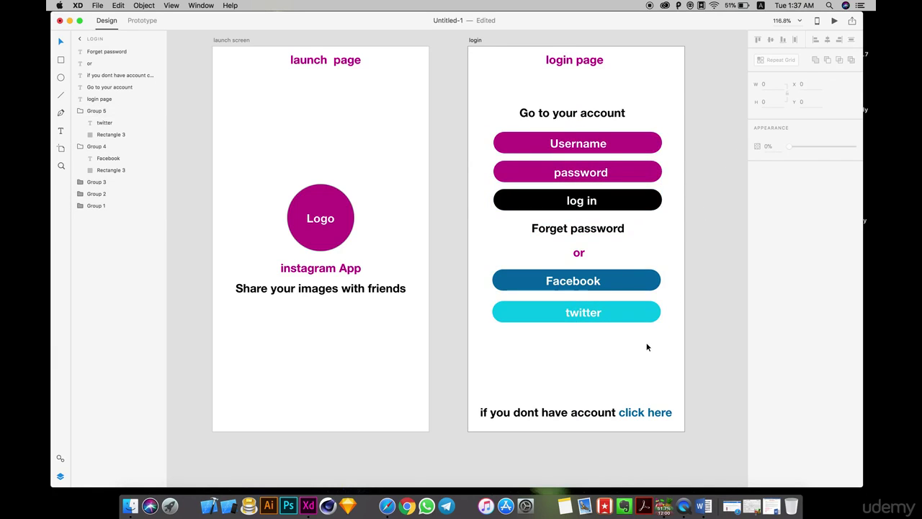
left_click_drag(656, 343, 545, 117)
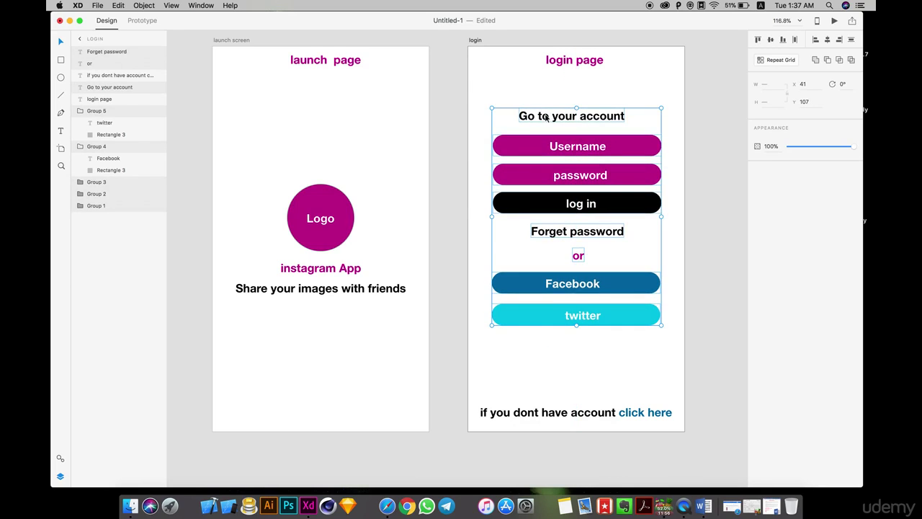
left_click(472, 212)
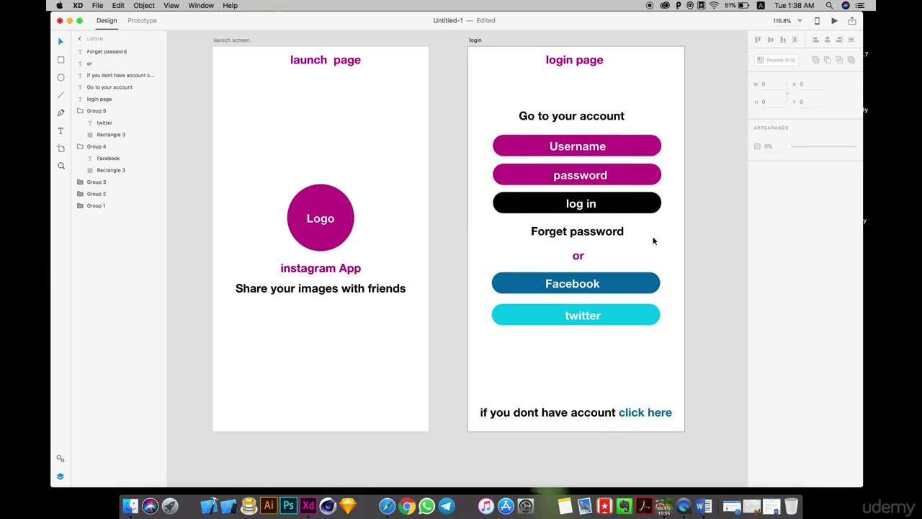
scroll(649, 242, "right", 5)
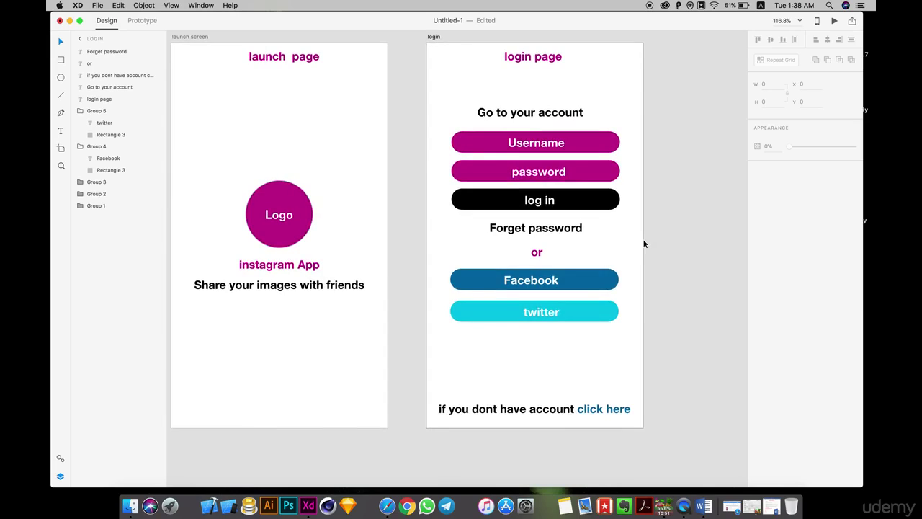
scroll(644, 244, "left", 3)
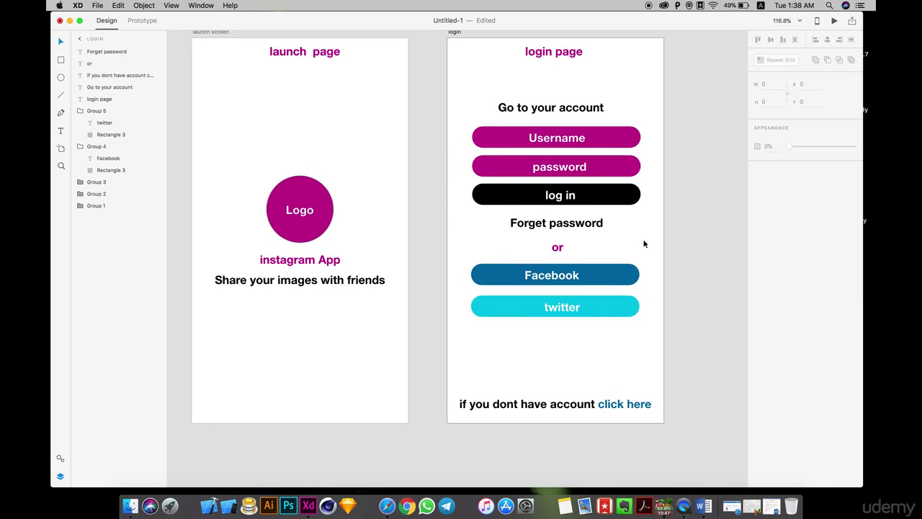